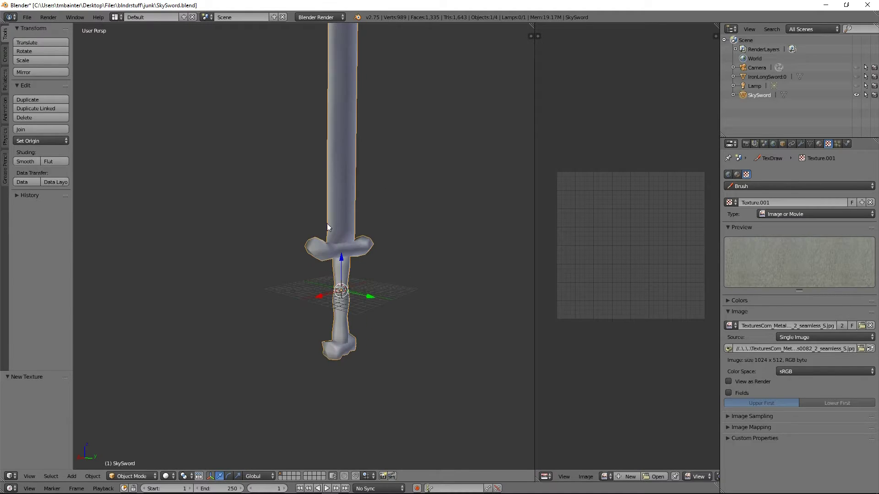
Step: Examine the sword's mesh and its unwrapped UV layout in Edit Mode, and return to Object Mode
scroll(464, 249, up, 3)
scroll(654, 300, up, 3)
scroll(659, 256, down, 3)
scroll(661, 256, up, 3)
scroll(284, 206, down, 4)
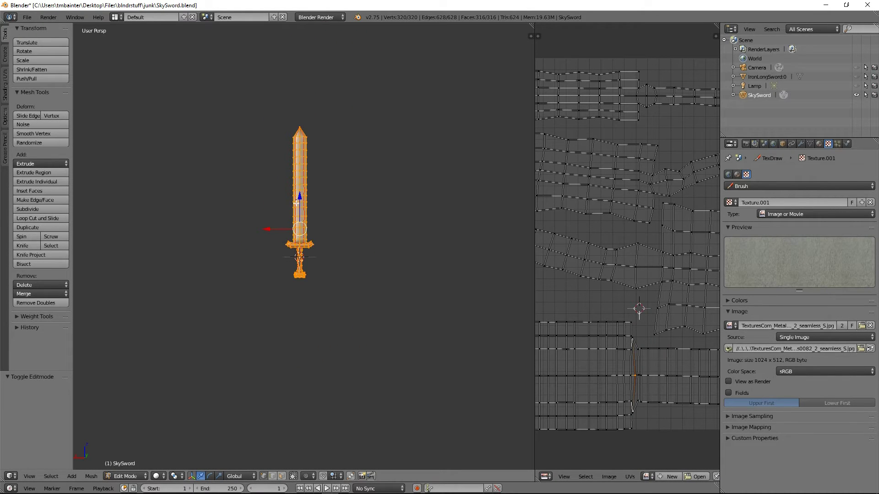
scroll(399, 229, up, 4)
scroll(366, 219, down, 4)
scroll(293, 232, up, 2)
middle_drag(292, 232, 249, 198)
scroll(373, 225, up, 5)
scroll(249, 197, up, 2)
scroll(308, 209, down, 5)
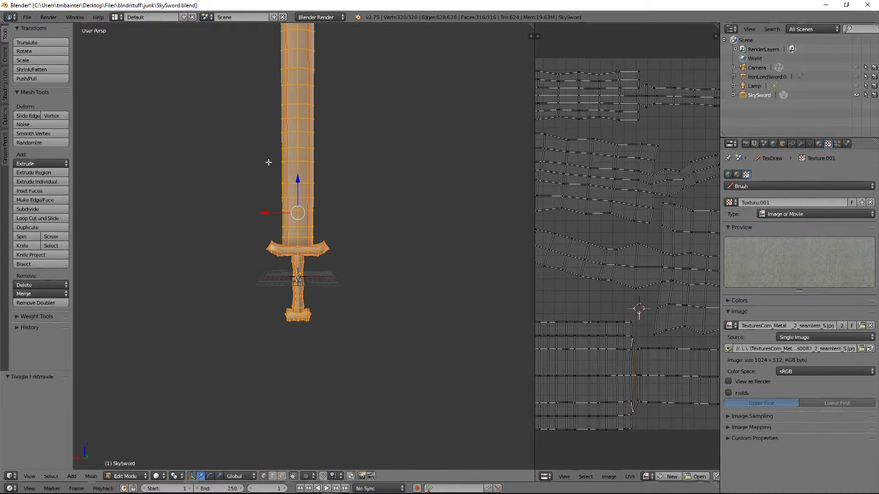
key(Tab)
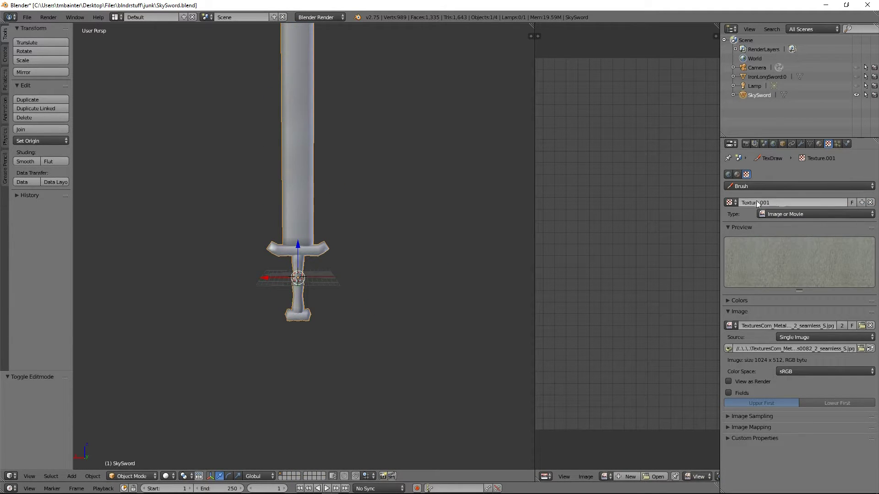
Step: Switch the brush texture back and forth between Texture and Texture.001, ending on Texture
click(730, 203)
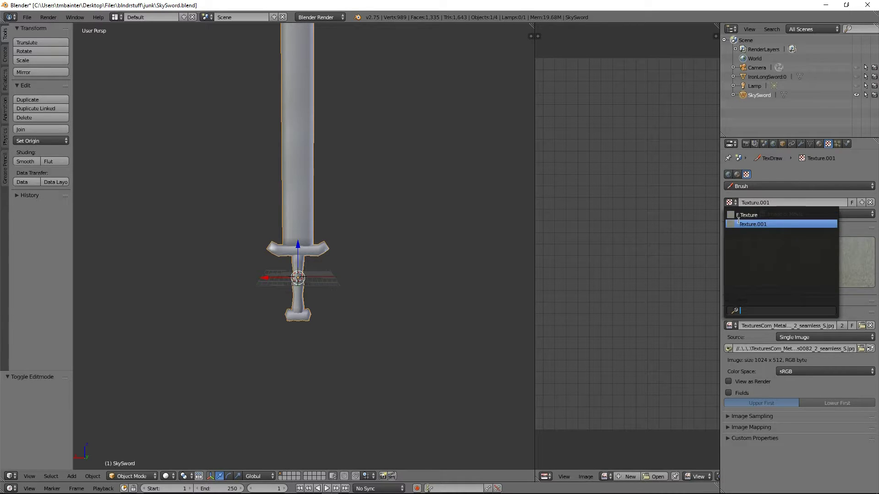
click(740, 215)
click(732, 203)
click(748, 224)
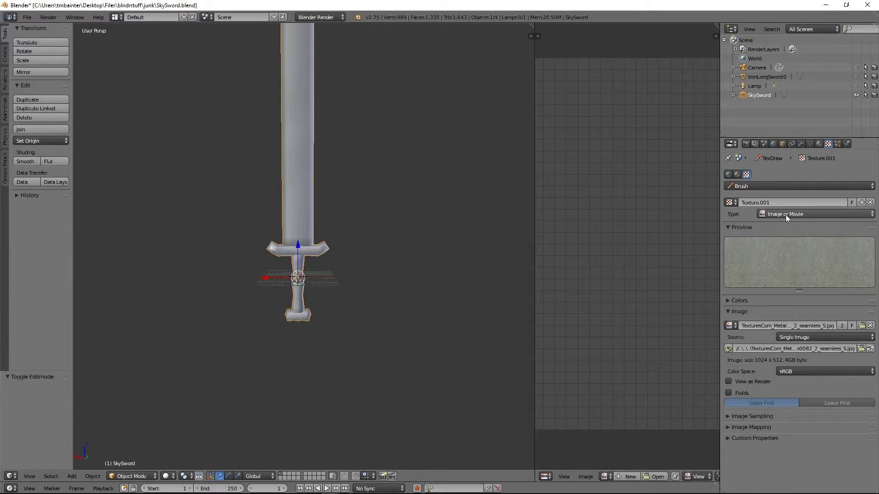
click(731, 203)
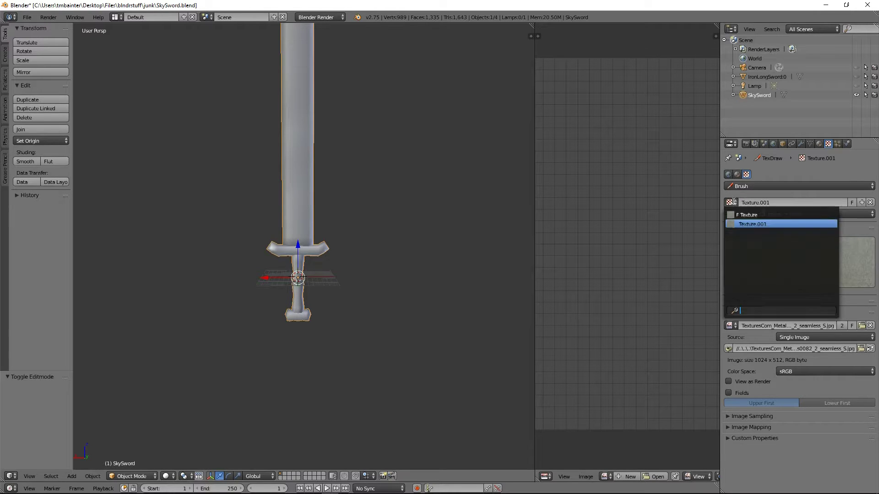
click(744, 216)
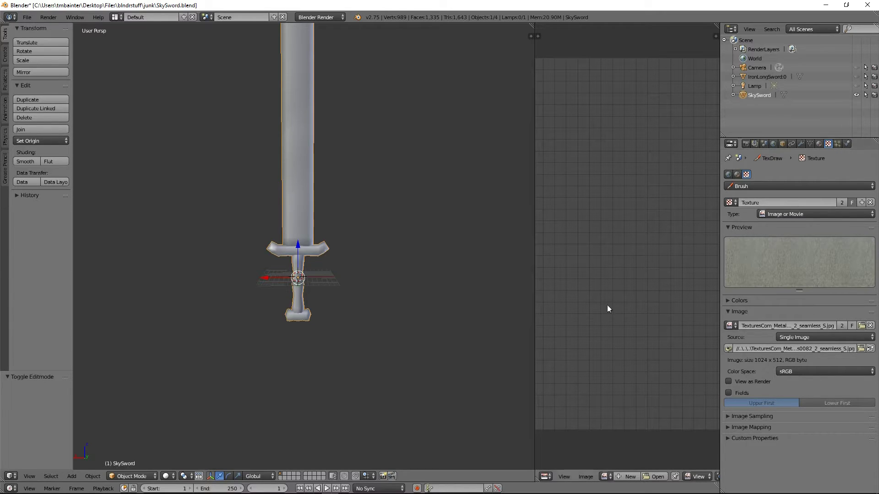
Step: Examine the sword's blade, guard and handle from several angles and distances
scroll(257, 206, down, 4)
middle_drag(263, 205, 413, 229)
scroll(372, 232, up, 7)
scroll(413, 229, down, 5)
scroll(340, 177, up, 5)
mouse_move(347, 229)
middle_down()
mouse_move(340, 177)
mouse_move(389, 254)
mouse_move(355, 231)
middle_up()
scroll(353, 216, down, 4)
scroll(352, 220, up, 3)
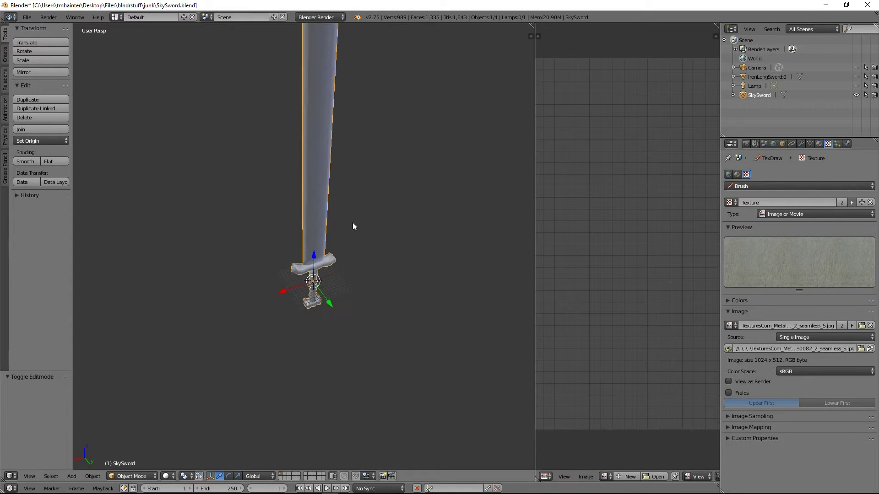
scroll(355, 225, down, 2)
scroll(354, 216, up, 3)
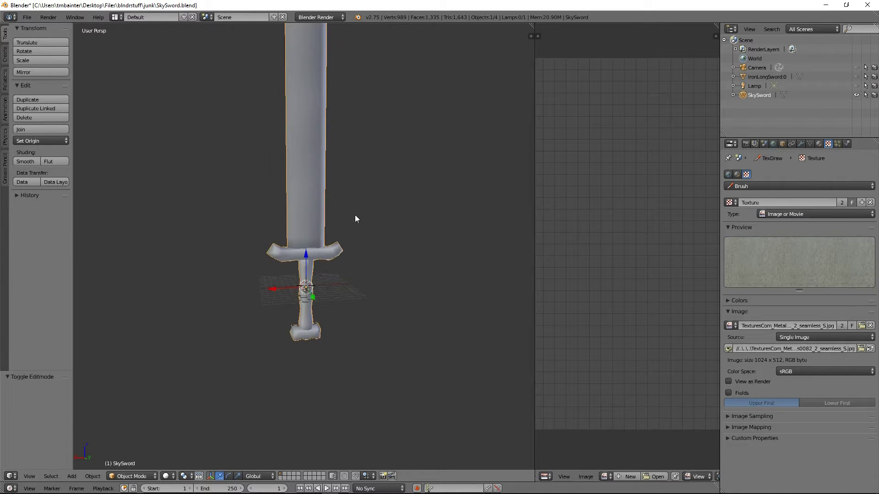
Step: Select the brush texture Texture.001 and load TexturesCom_Carpet0006_1_seamless_S.jpg as its image
click(730, 202)
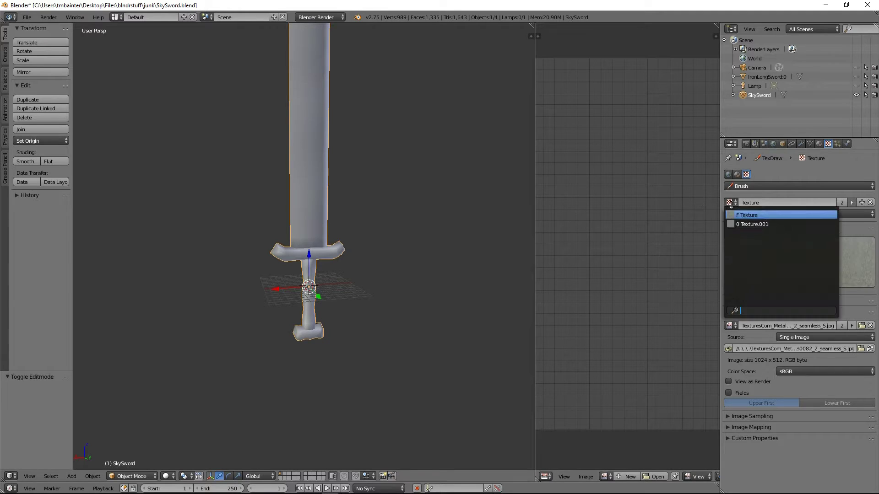
click(738, 225)
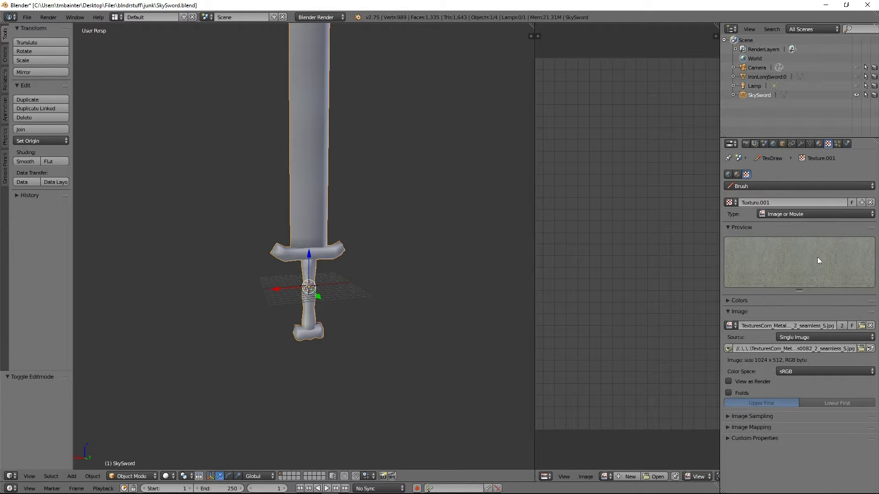
click(862, 326)
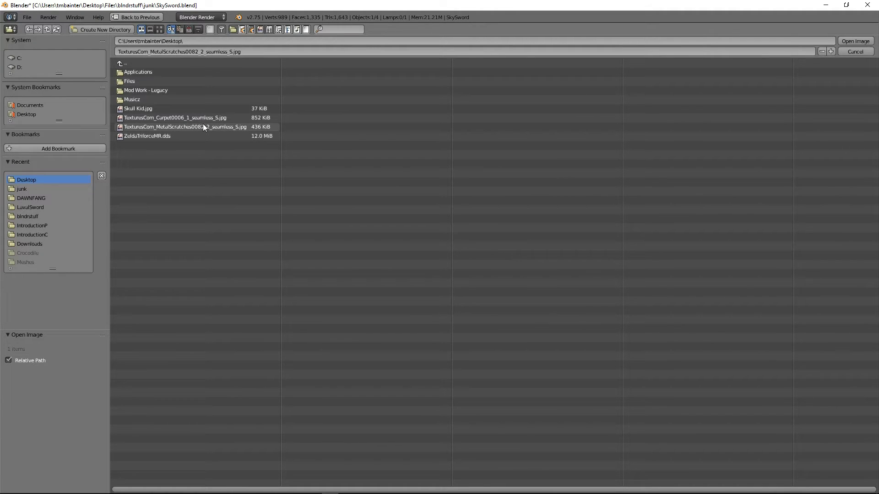
click(200, 119)
click(856, 41)
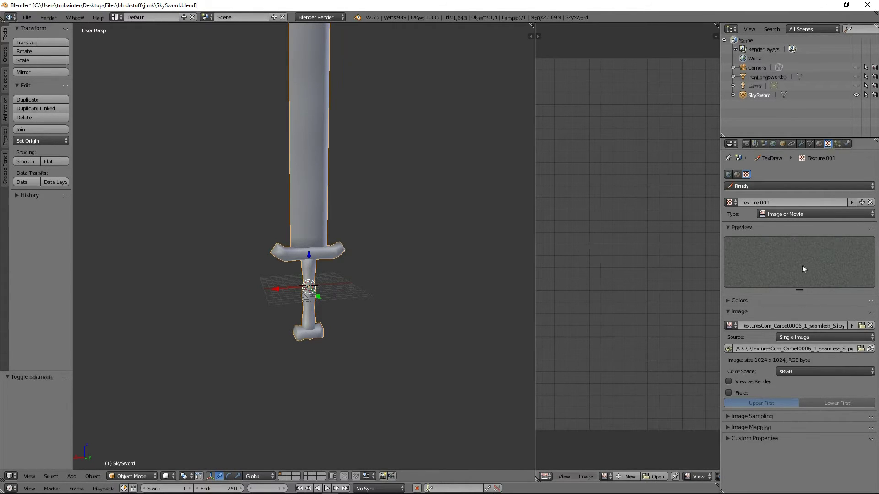
middle_drag(290, 274, 316, 254)
scroll(267, 241, up, 5)
scroll(354, 317, down, 6)
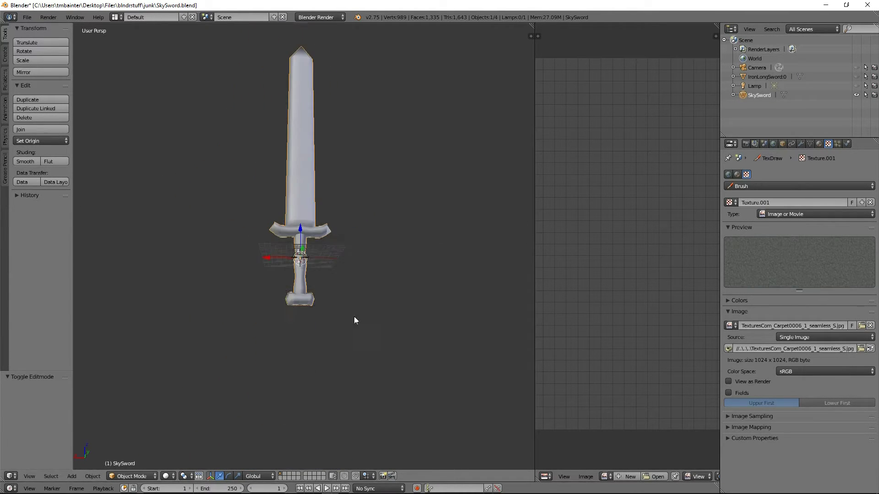
scroll(303, 300, up, 5)
middle_drag(309, 316, 404, 427)
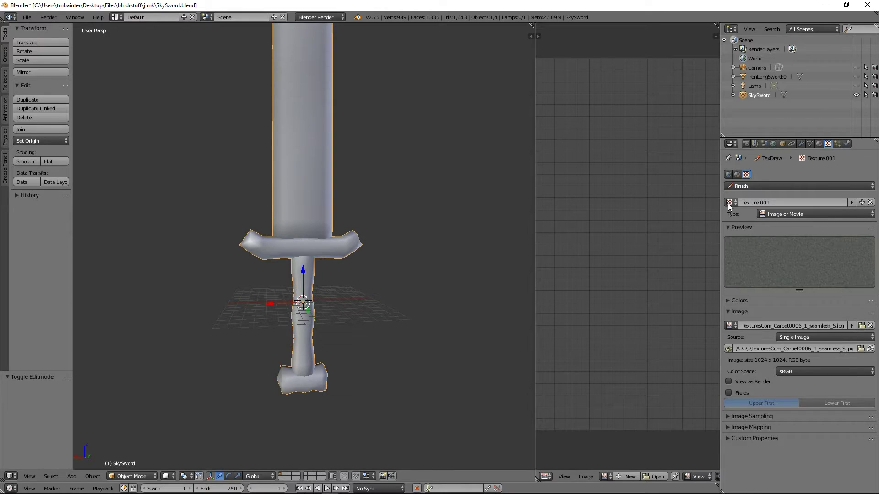
Step: Check the brush texture named Texture, and rename the carpet brush texture Texture.001 to Fabric
click(729, 203)
click(738, 216)
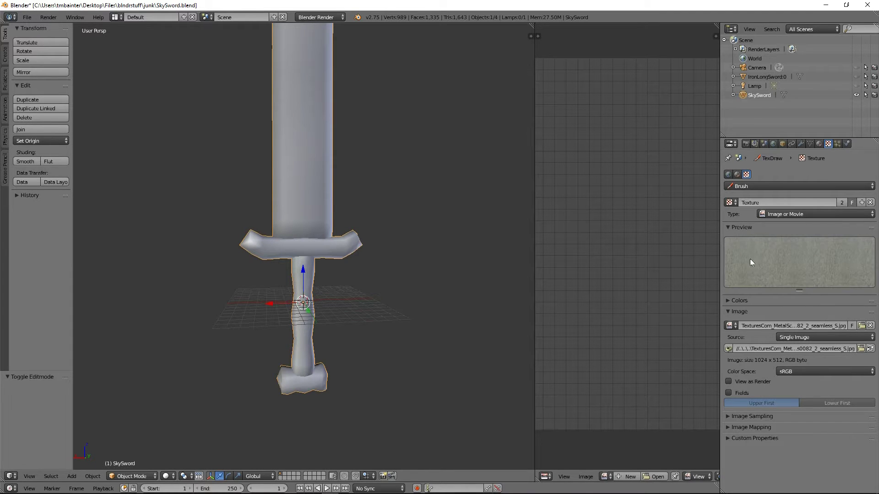
click(732, 204)
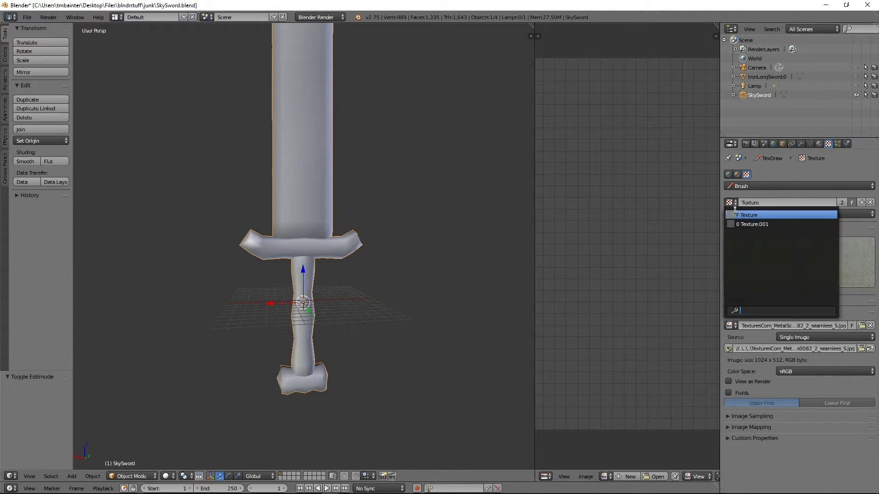
click(751, 224)
double_click(779, 203)
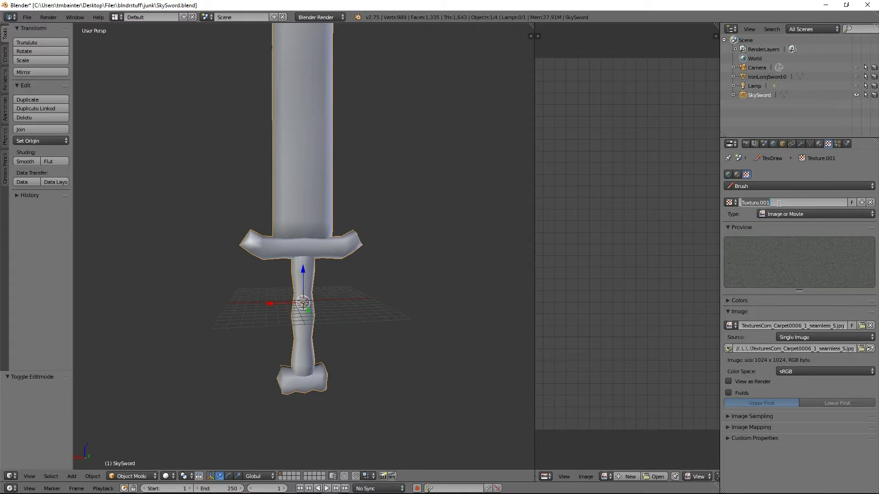
text(Fabric)
key(Return)
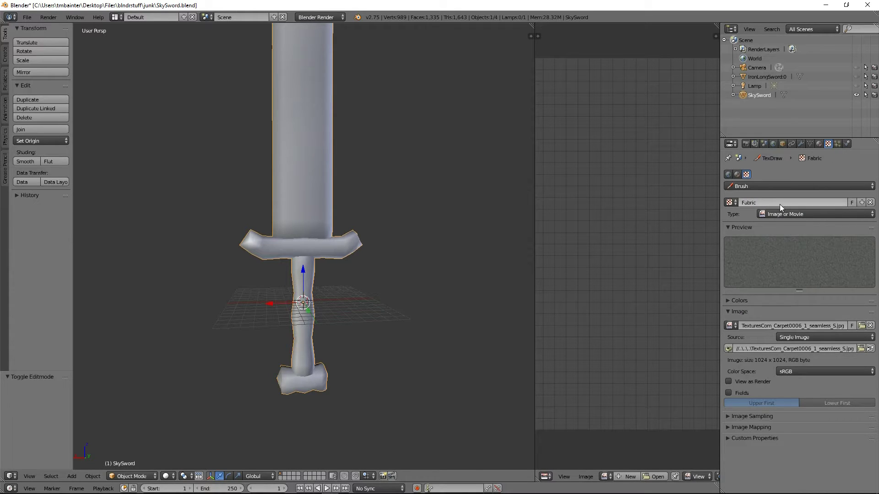
Step: Rename the metal scratches brush texture to Metal and make Fabric the active brush texture again
click(729, 203)
click(755, 222)
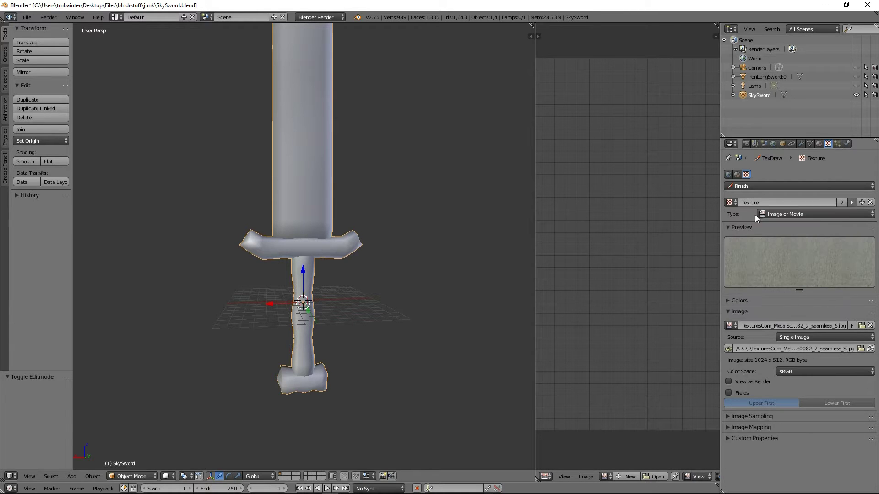
text(Metal)
key(Return)
click(730, 202)
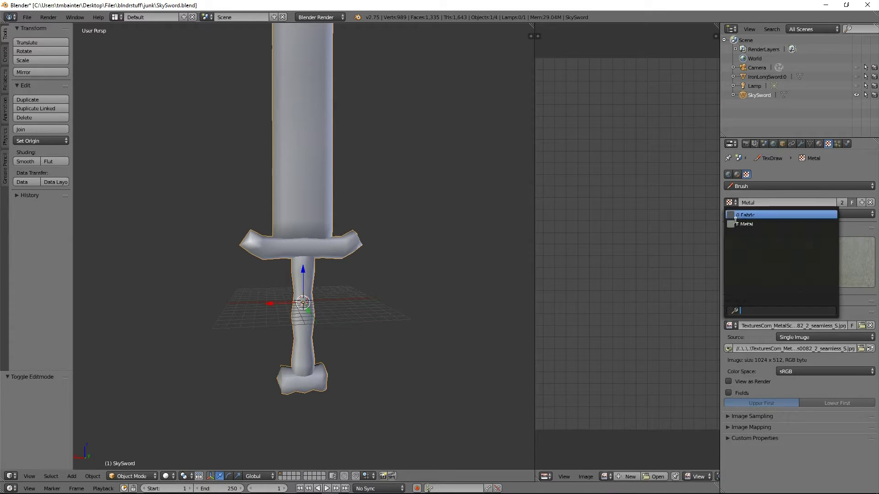
click(801, 217)
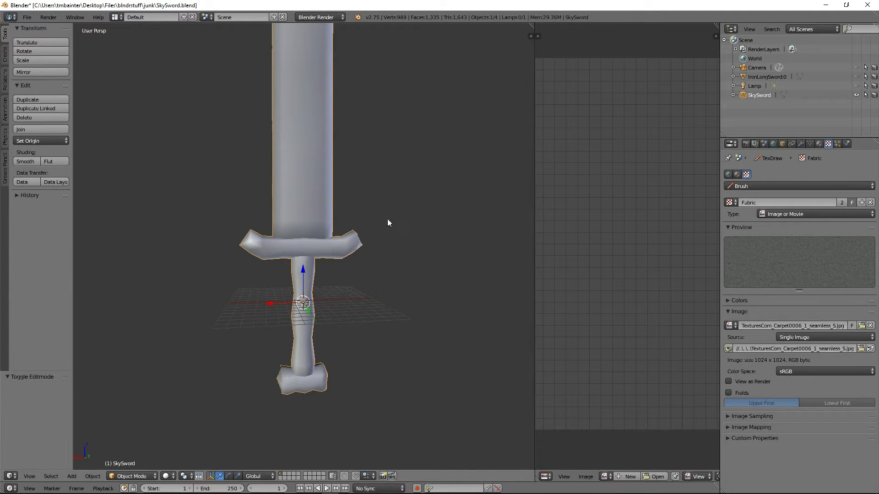
Step: In Edit Mode, select the entire blade and move it about 5.86 up along Z, away from the guard
key(Tab)
right_click(302, 149)
key(ctrl+KP_Add)
key(ctrl+KP_Add)
key(ctrl+KP_Add)
key(ctrl+KP_Add)
key(ctrl+KP_Add)
key(ctrl+KP_Add)
key(ctrl+KP_Add)
key(ctrl+KP_Add)
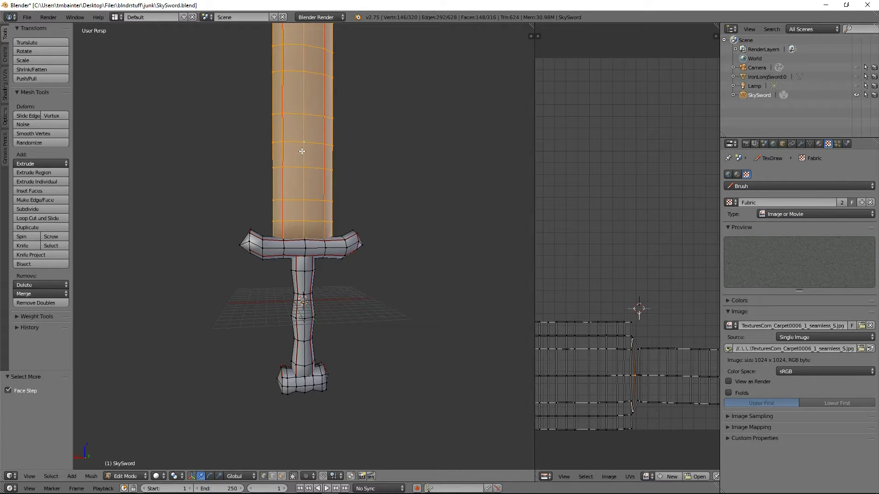
scroll(364, 215, down, 4)
drag(303, 92, 302, 65)
Step: Select the entire pommel and move it down along Z, clear of the grip
right_click(314, 318)
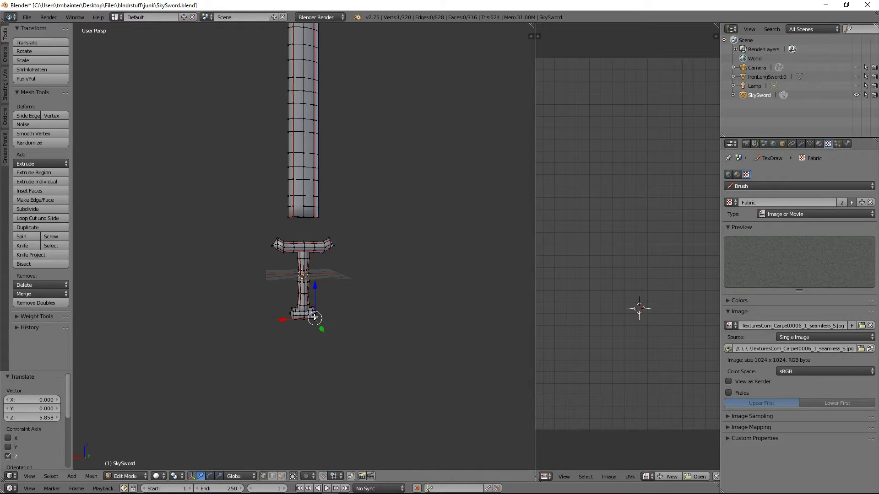
key(ctrl+KP_Add)
key(ctrl+KP_Add)
key(ctrl+KP_Add)
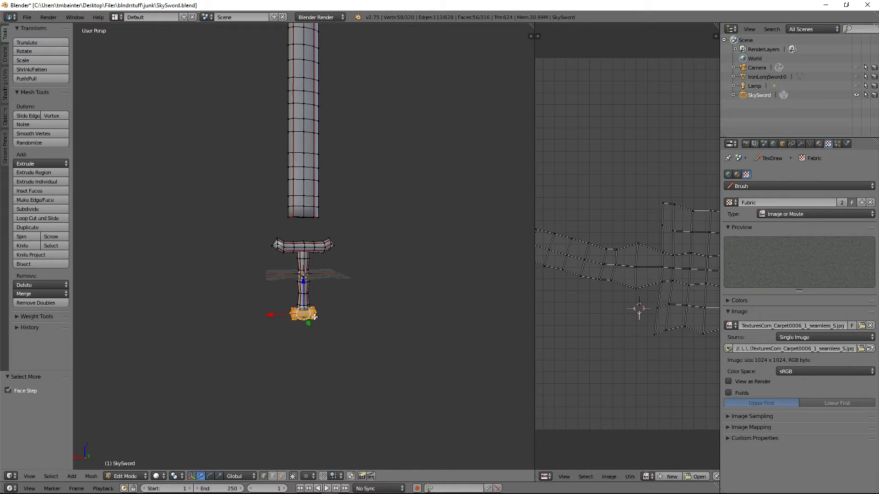
drag(306, 289, 316, 337)
Step: Select the entire grip and move it down along Z so a gap separates it from the guard
right_click(303, 294)
key(ctrl+KP_Add)
key(ctrl+KP_Add)
key(ctrl+KP_Add)
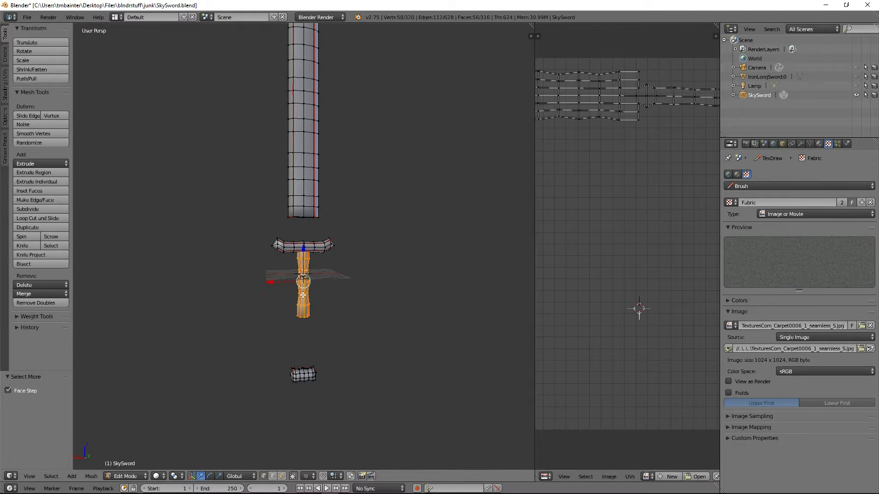
drag(306, 247, 311, 271)
Step: Clear the selection on the separated blade, guard, grip and pommel
right_click(313, 244)
scroll(334, 221, up, 3)
mouse_move(320, 229)
middle_down()
mouse_move(333, 222)
mouse_move(312, 232)
middle_up()
key(a)
key(a)
middle_drag(289, 273, 241, 353)
key(a)
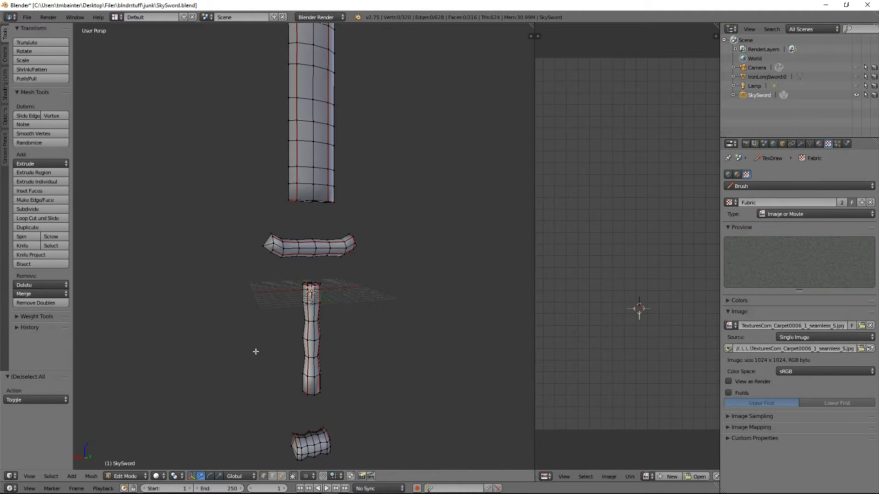
Step: View the separated sword and its UV layout in Texture Paint mode, and return to Object Mode
click(126, 476)
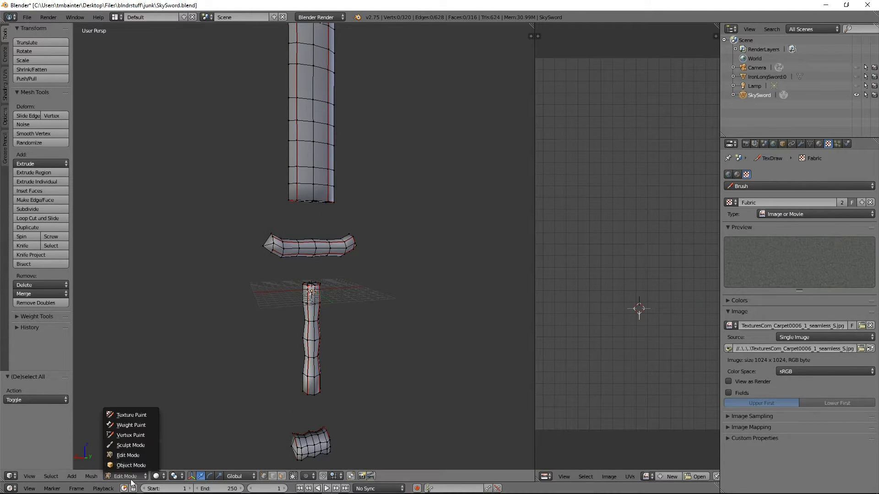
click(128, 416)
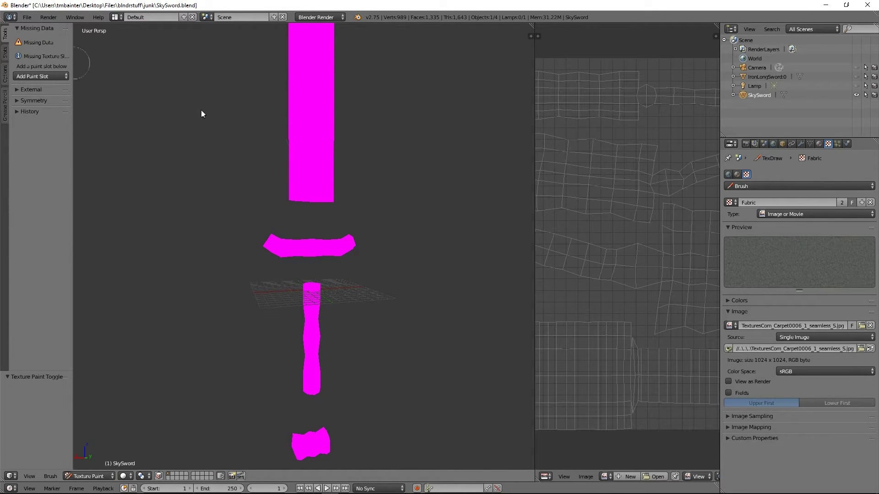
middle_drag(325, 118, 666, 203)
scroll(666, 203, down, 6)
scroll(661, 208, up, 1)
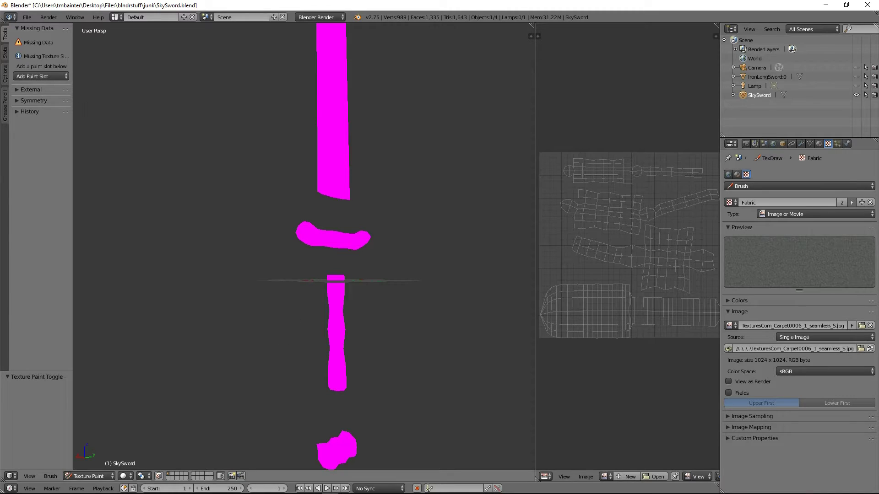
click(83, 476)
click(84, 465)
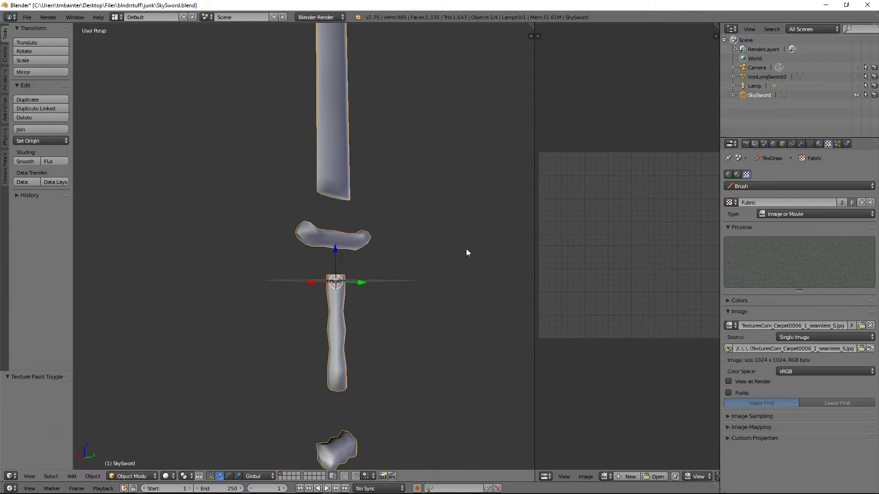
Step: Enter Edit Mode and select all of the sword's mesh to display its complete UV layout
key(Tab)
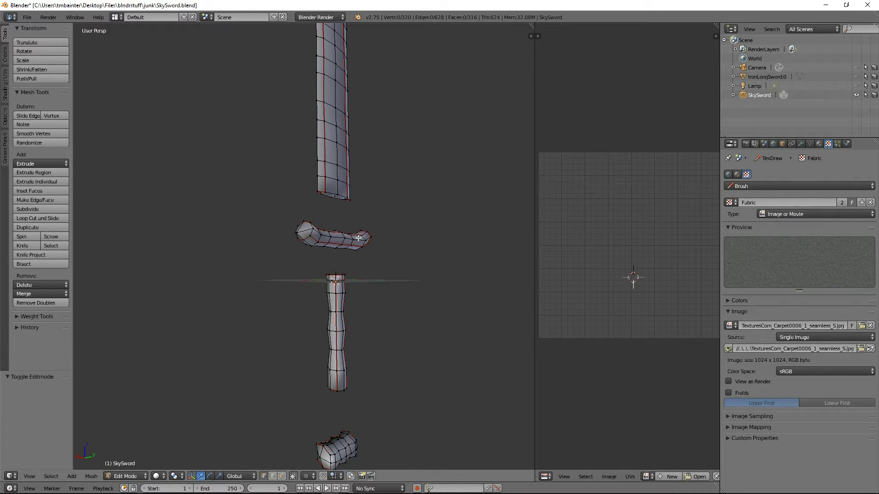
key(a)
key(a)
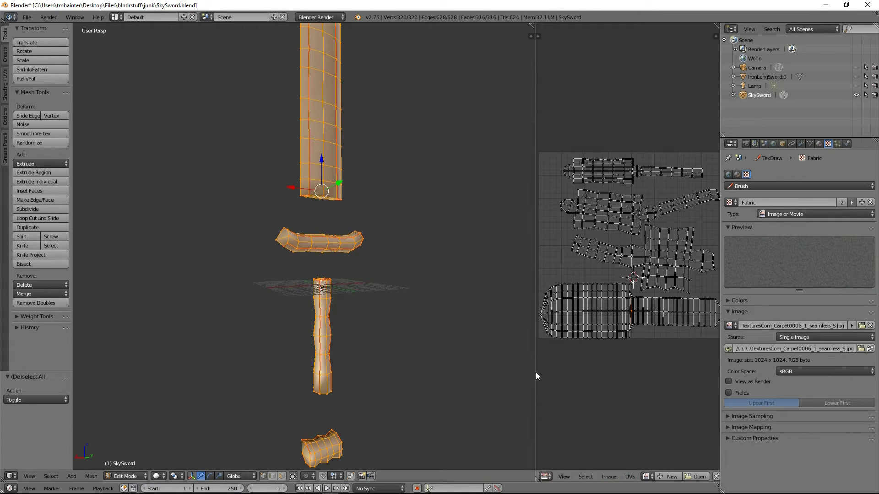
Step: Create a new 1024 × 1024 px image named DiffuseSkysword with the Color Grid generated type for the sword's UVs
drag(535, 372, 437, 372)
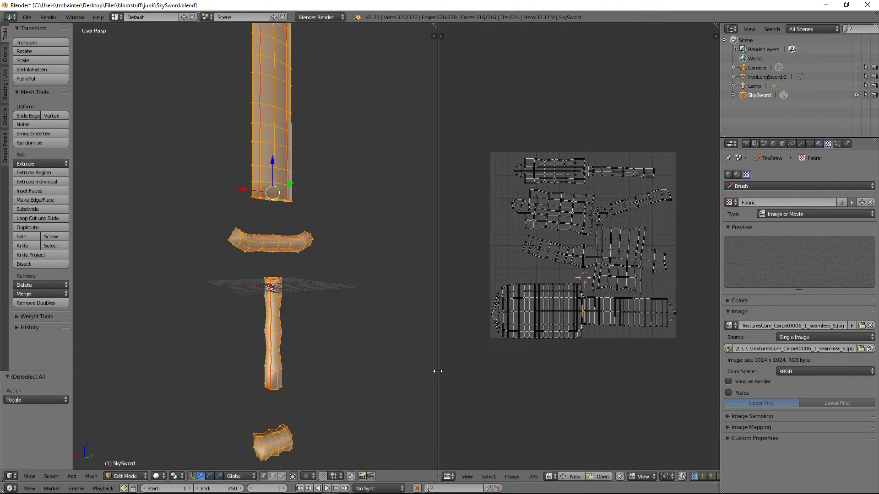
click(572, 477)
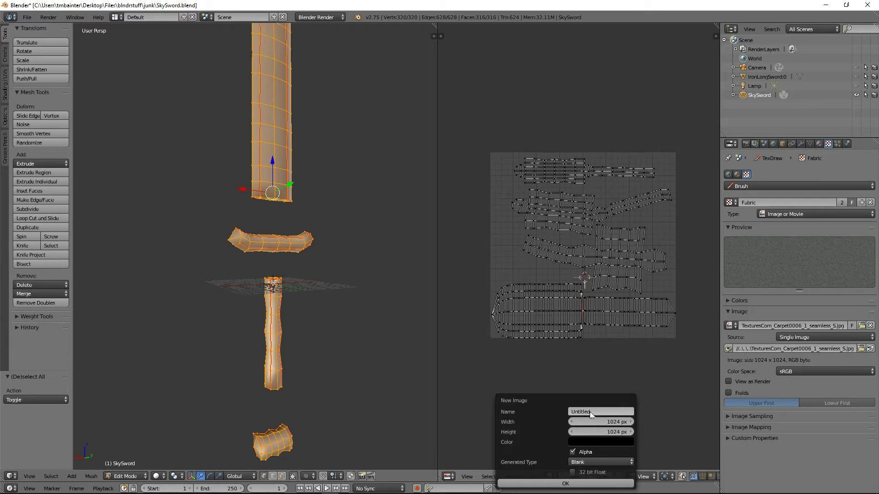
click(603, 413)
click(610, 459)
click(611, 460)
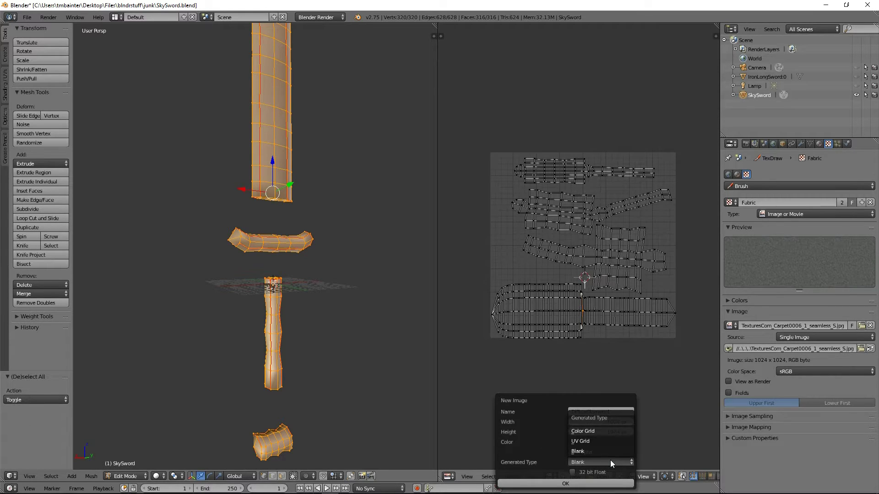
click(595, 431)
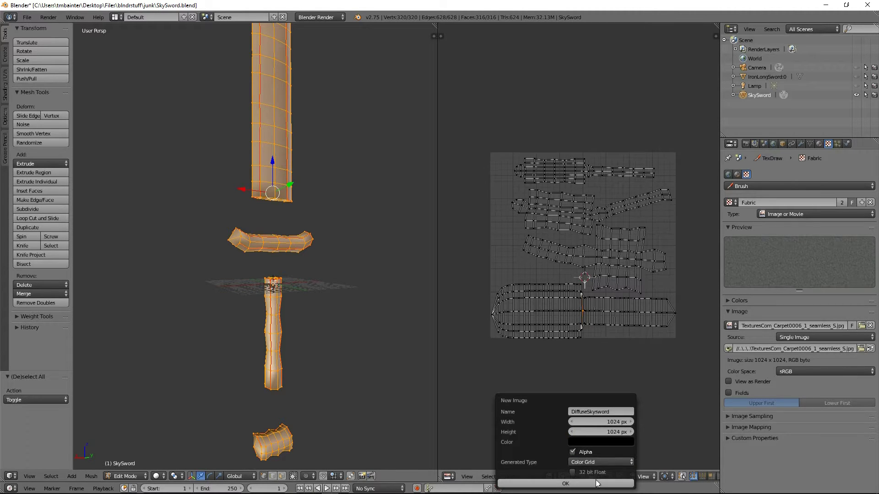
click(598, 484)
key(Home)
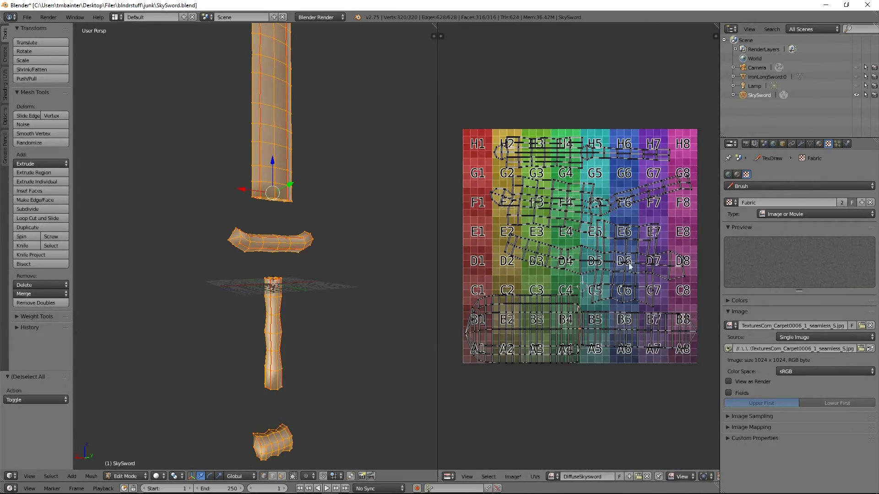
Step: Change the DiffuseSkysword image's generated type to UV Grid
drag(718, 37, 700, 35)
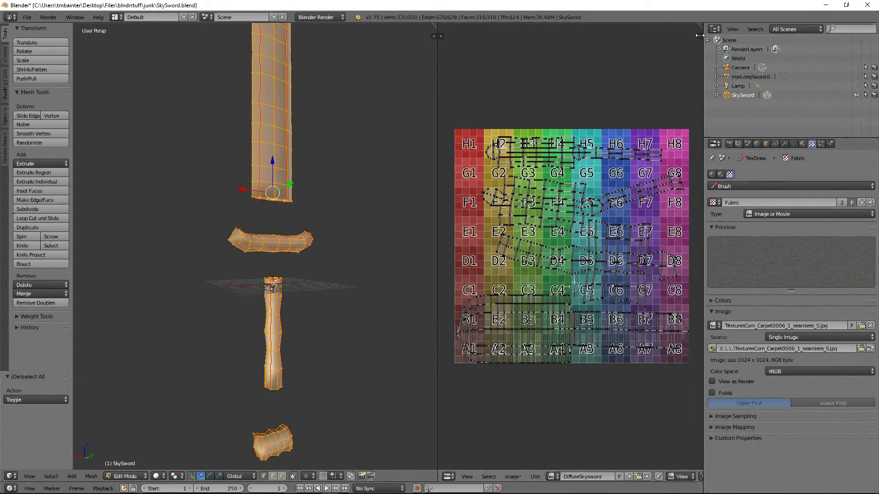
key(n)
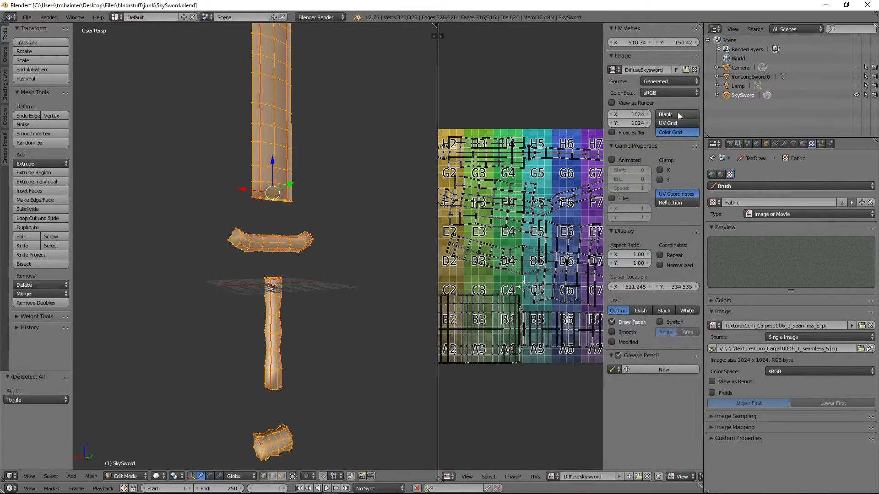
click(680, 124)
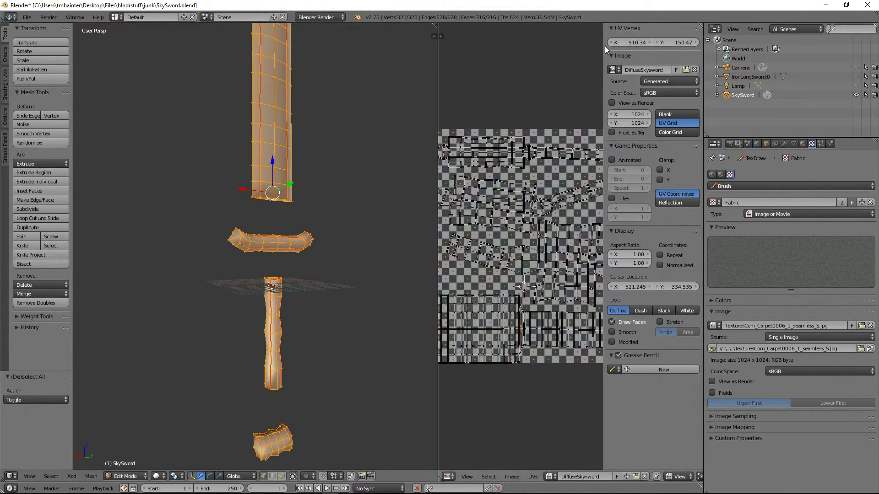
key(n)
Step: Leave Edit Mode and put the sword into Texture Paint mode with textured viewport shading
mouse_move(324, 208)
middle_down()
mouse_move(258, 207)
mouse_move(316, 215)
middle_up()
key(Tab)
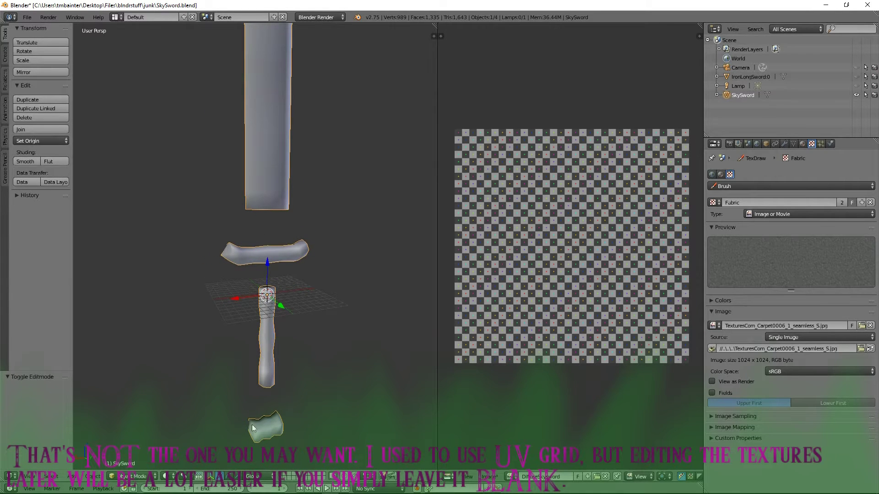
click(145, 477)
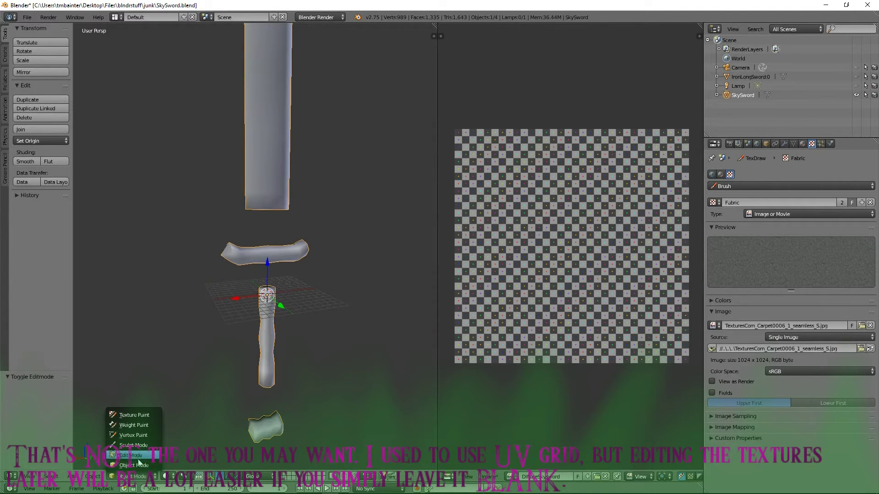
click(130, 416)
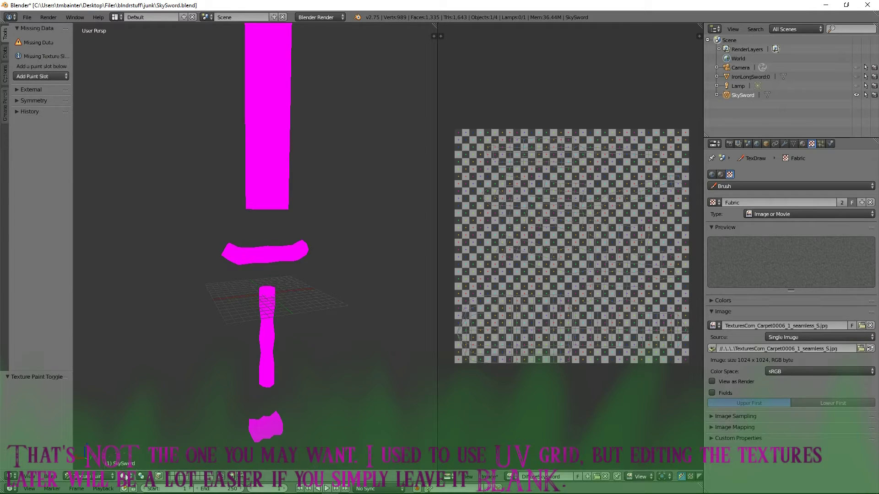
click(124, 476)
click(126, 436)
Step: Set the painting mode to Image and choose DiffuseSkysword as the canvas image
click(5, 52)
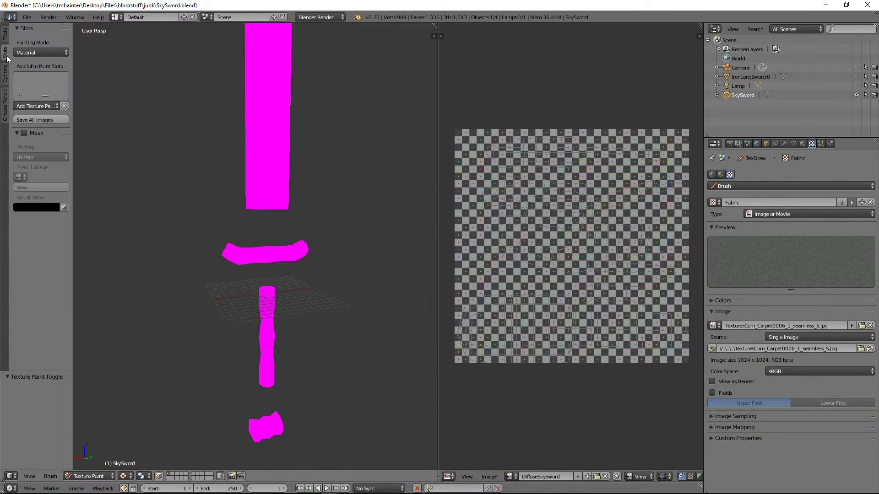
click(31, 53)
click(35, 73)
click(18, 76)
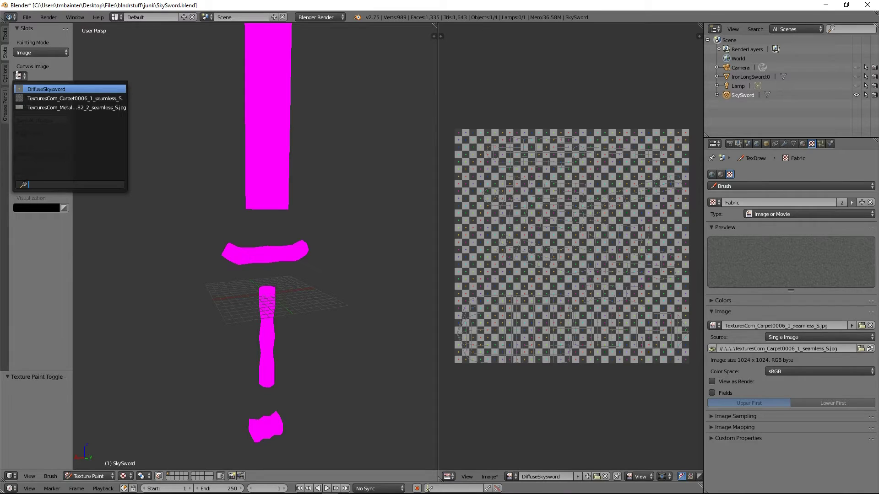
click(41, 90)
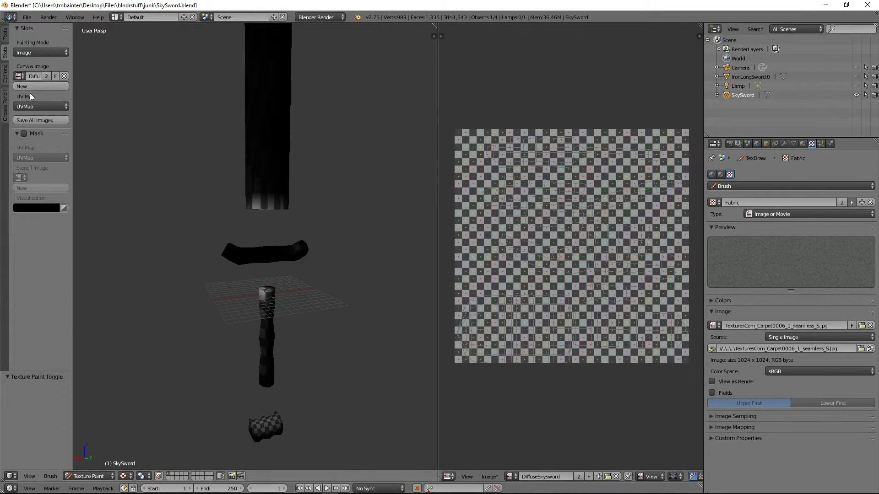
Step: Show the brush settings and switch the viewport shading to Solid so the UV grid is clearly lit on the sword
click(6, 36)
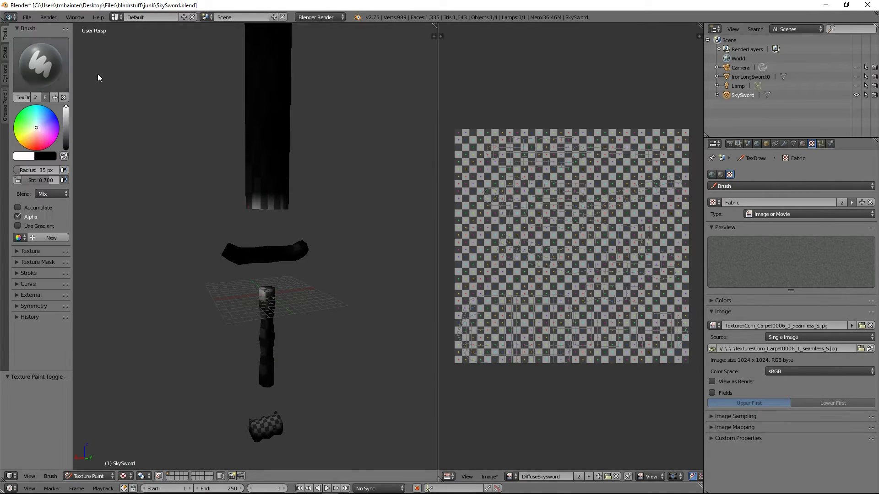
click(125, 477)
click(125, 449)
middle_drag(277, 221, 279, 176)
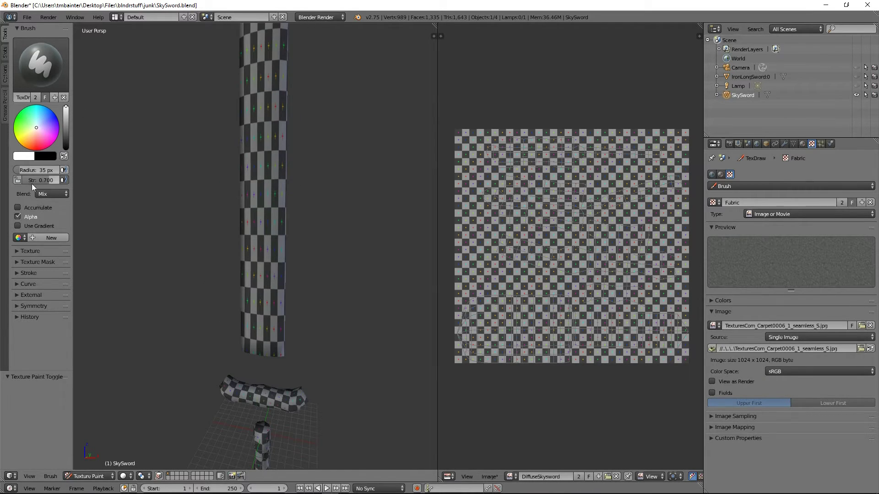
Step: Choose the TexDraw brush and assign it the Fabric texture
click(45, 73)
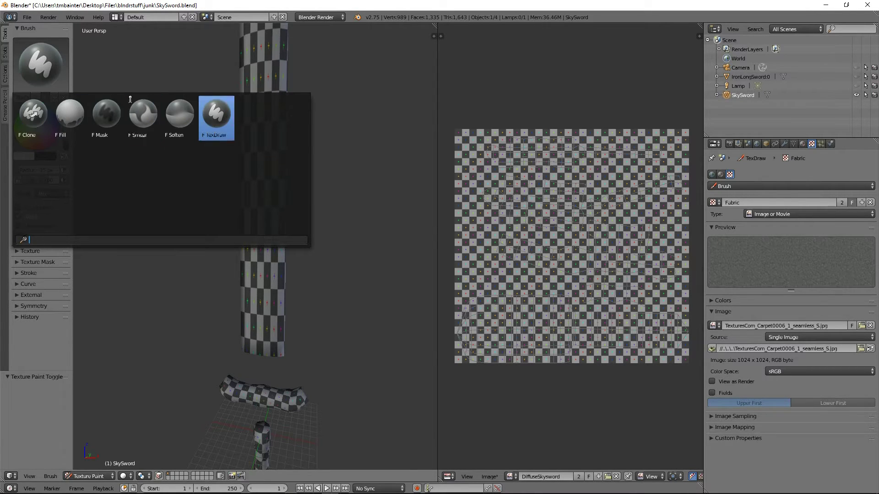
click(218, 130)
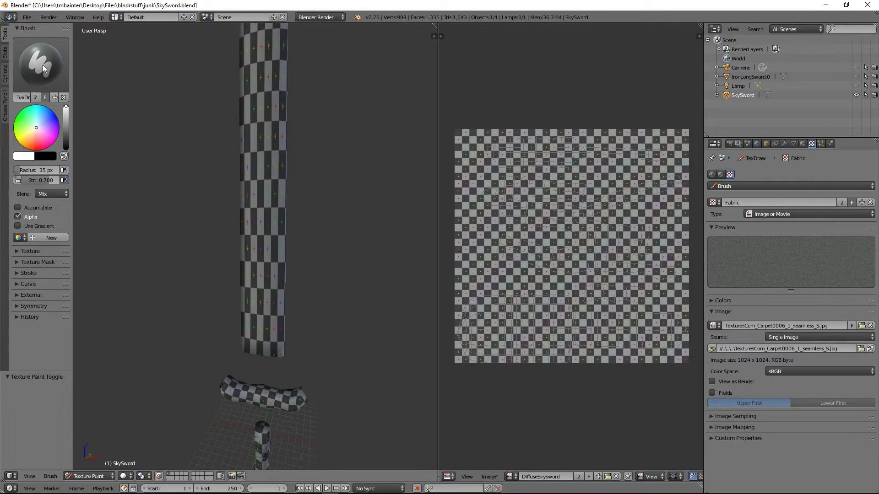
click(44, 67)
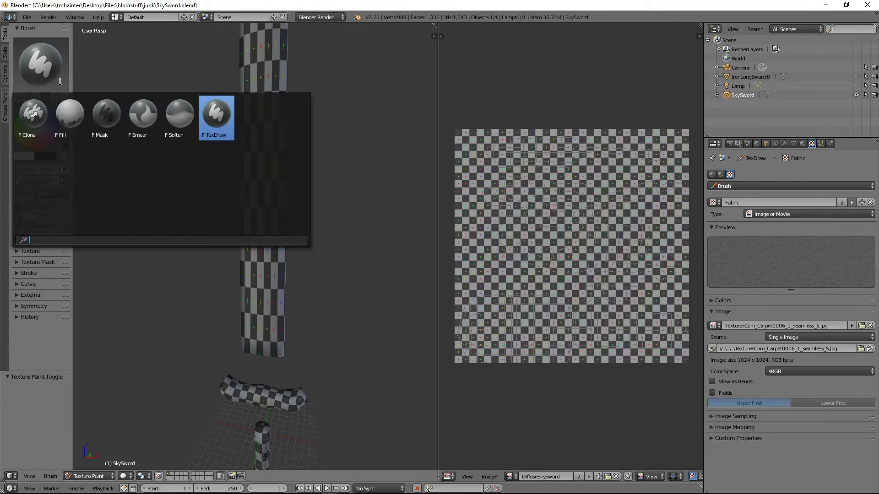
click(223, 121)
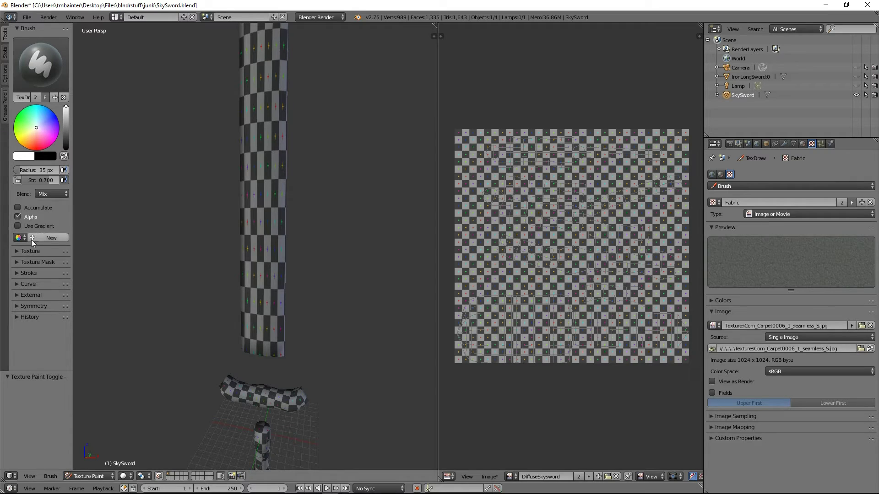
click(18, 250)
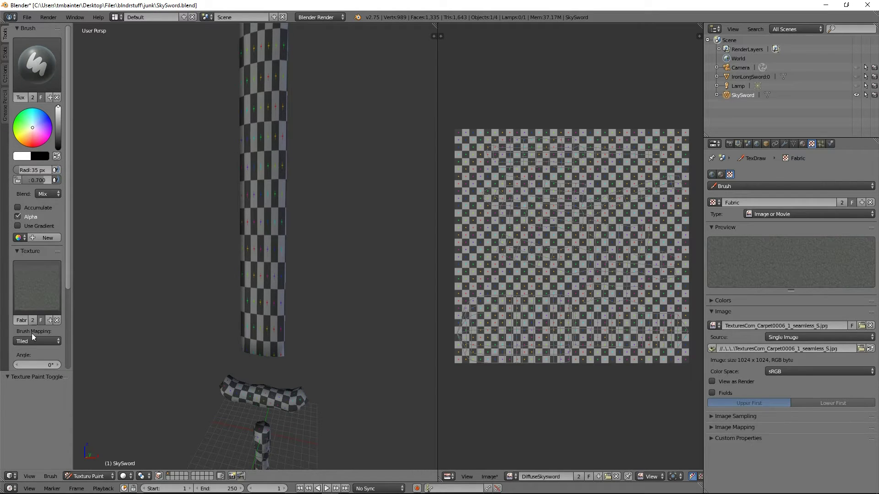
click(35, 298)
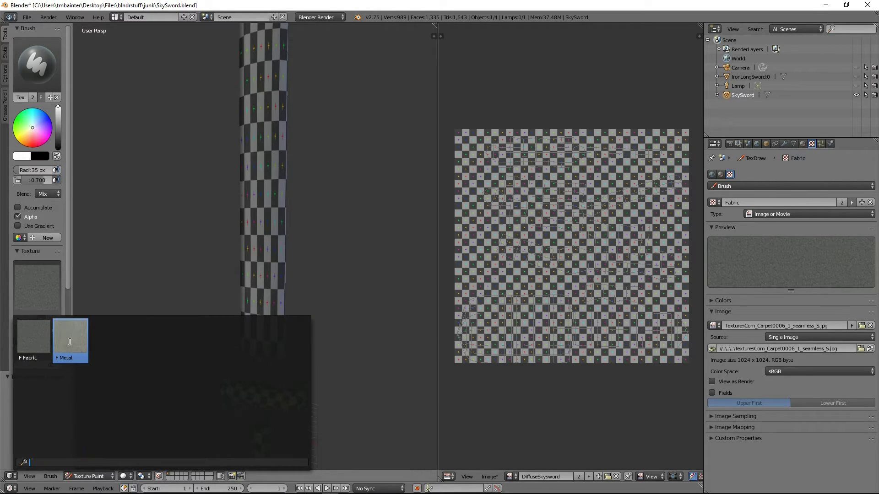
click(38, 343)
Step: Set the brush radius to 133 px and strength to 1.000, and paint the front of the grip with fabric
shift+middle_drag(261, 339, 251, 73)
middle_drag(286, 238, 272, 218)
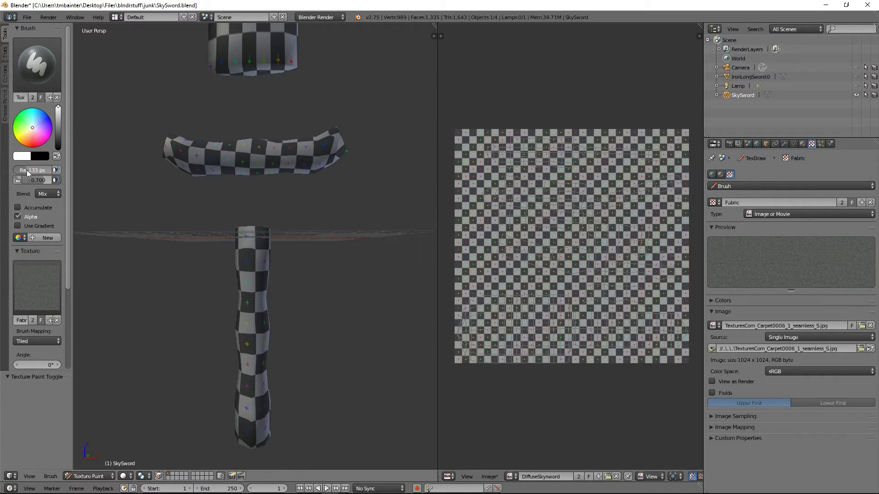
mouse_move(370, 296)
middle_down()
mouse_move(339, 308)
mouse_move(215, 294)
middle_up()
mouse_move(215, 295)
mouse_down()
mouse_move(259, 291)
mouse_move(225, 243)
mouse_up()
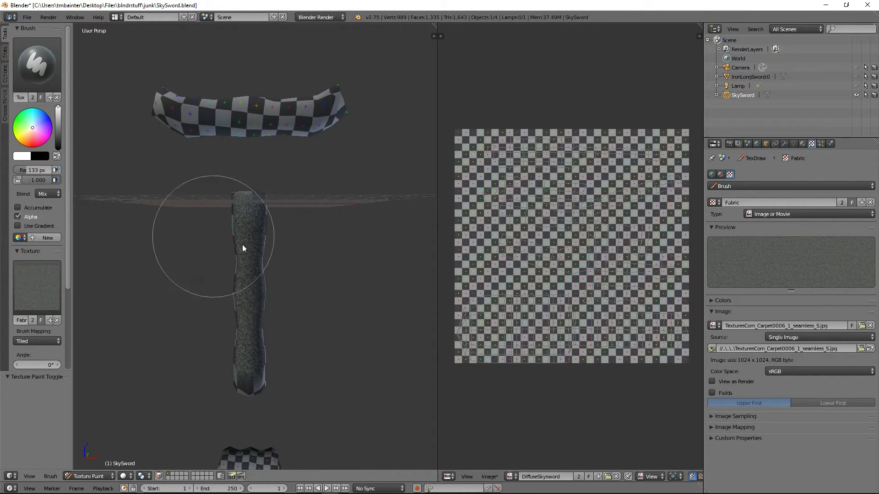
middle_drag(226, 243, 239, 281)
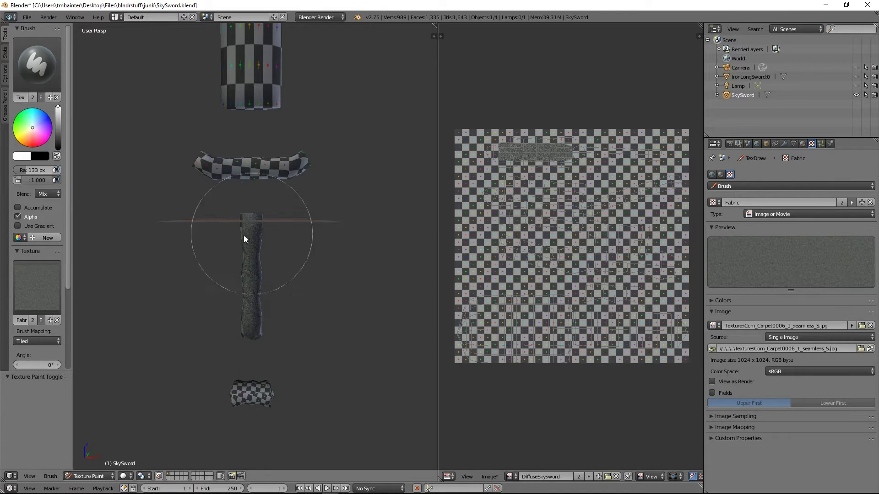
Step: Paint the remaining sides of the grip with the fabric texture along its full length
middle_drag(245, 242, 273, 318)
mouse_move(300, 334)
mouse_down()
mouse_move(285, 356)
mouse_move(290, 241)
mouse_up()
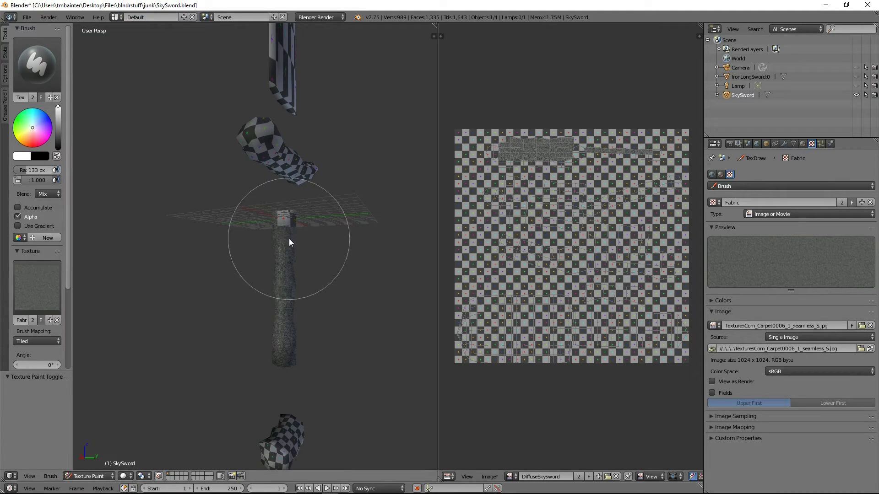
middle_drag(324, 279, 251, 309)
mouse_move(251, 309)
mouse_down()
mouse_move(261, 345)
mouse_move(256, 275)
mouse_move(272, 237)
mouse_move(272, 325)
mouse_up()
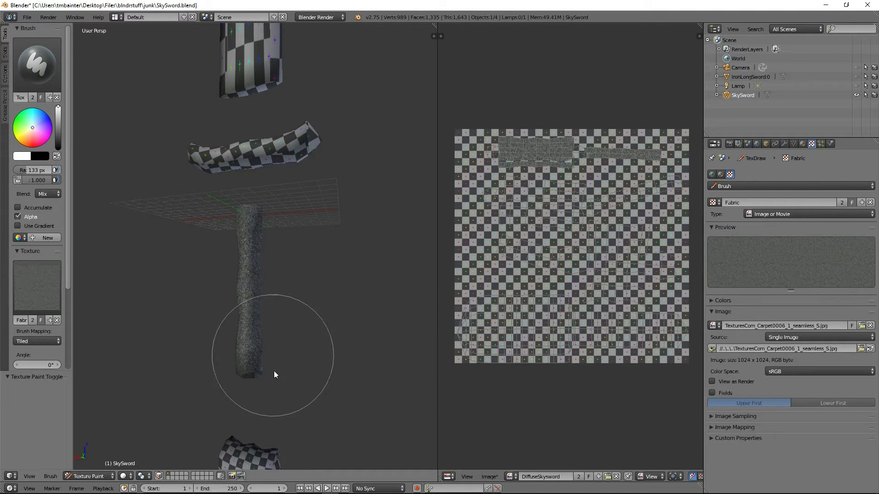
mouse_move(314, 369)
middle_down()
mouse_move(196, 376)
mouse_move(225, 339)
middle_up()
mouse_move(225, 336)
mouse_down()
mouse_move(223, 271)
mouse_move(233, 253)
mouse_move(222, 237)
mouse_up()
Step: Paint the guard with the fabric texture from all sides
mouse_move(224, 237)
middle_down()
mouse_move(281, 283)
mouse_move(256, 264)
mouse_move(353, 266)
mouse_move(269, 207)
mouse_move(267, 256)
mouse_move(280, 276)
mouse_move(253, 223)
mouse_move(163, 257)
mouse_move(91, 259)
middle_up()
scroll(237, 248, up, 5)
scroll(524, 225, down, 3)
mouse_move(286, 171)
middle_down()
mouse_move(249, 179)
mouse_move(241, 223)
mouse_move(235, 198)
mouse_move(287, 284)
mouse_move(259, 214)
mouse_move(217, 313)
mouse_move(179, 336)
mouse_move(188, 344)
mouse_move(221, 310)
mouse_move(153, 353)
mouse_move(254, 351)
mouse_move(256, 418)
mouse_move(292, 407)
mouse_move(326, 311)
mouse_move(316, 317)
mouse_move(329, 381)
mouse_move(290, 310)
mouse_move(304, 342)
mouse_move(147, 309)
middle_up()
mouse_move(193, 367)
middle_down()
mouse_move(240, 292)
mouse_move(345, 322)
mouse_move(298, 320)
mouse_move(303, 291)
mouse_move(277, 263)
mouse_move(258, 297)
mouse_move(252, 224)
mouse_move(255, 293)
mouse_move(181, 296)
mouse_move(222, 299)
mouse_move(281, 325)
mouse_move(287, 304)
mouse_move(274, 270)
mouse_move(251, 255)
mouse_move(238, 198)
mouse_move(277, 216)
mouse_move(193, 211)
middle_up()
mouse_move(270, 213)
middle_down()
mouse_move(240, 221)
mouse_move(172, 212)
mouse_move(242, 223)
mouse_move(280, 204)
mouse_move(322, 218)
mouse_move(247, 255)
mouse_move(306, 273)
mouse_move(341, 194)
mouse_move(256, 202)
mouse_move(293, 218)
middle_up()
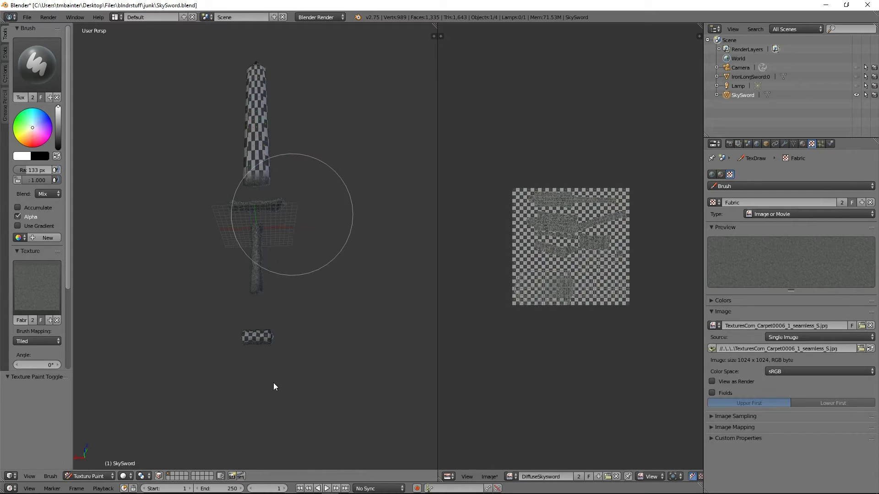
Step: Paint the pommel with the fabric texture from all sides
middle_drag(280, 344, 261, 348)
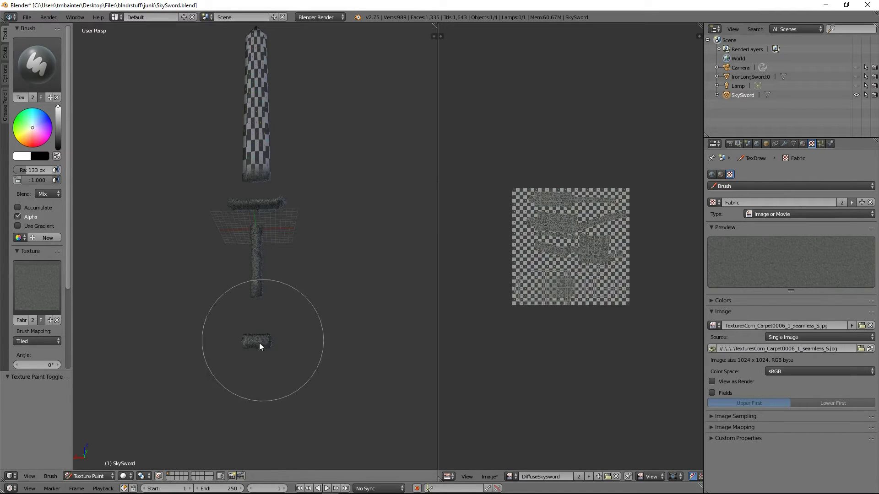
mouse_move(257, 406)
middle_down()
mouse_move(118, 320)
mouse_move(266, 367)
middle_up()
scroll(260, 366, up, 4)
mouse_move(238, 380)
mouse_down()
mouse_move(257, 402)
mouse_move(278, 390)
mouse_up()
mouse_move(278, 390)
middle_down()
mouse_move(261, 372)
mouse_move(324, 243)
mouse_move(341, 233)
mouse_move(308, 234)
mouse_move(318, 239)
mouse_move(163, 337)
mouse_move(147, 301)
mouse_move(164, 287)
mouse_move(165, 304)
mouse_move(171, 295)
mouse_move(327, 347)
middle_up()
mouse_move(267, 312)
middle_down()
mouse_move(257, 279)
mouse_move(349, 255)
mouse_move(317, 249)
mouse_move(356, 182)
mouse_move(345, 139)
mouse_move(320, 323)
mouse_move(285, 259)
middle_up()
middle_drag(303, 218, 255, 215)
scroll(255, 215, up, 8)
middle_drag(242, 296, 467, 323)
Step: Examine the grip from several angles and up close for areas the fabric texture has not covered
scroll(173, 194, down, 3)
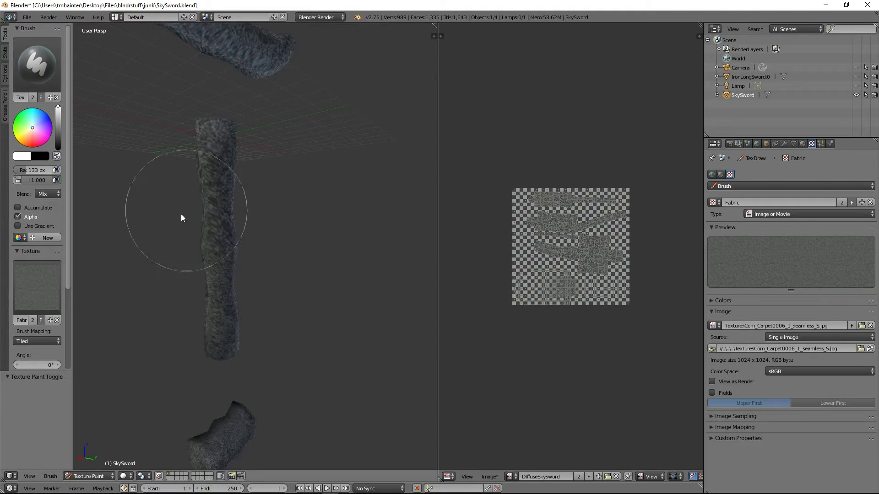
middle_drag(182, 218, 255, 229)
middle_drag(217, 305, 328, 252)
scroll(337, 237, up, 5)
scroll(236, 224, down, 1)
middle_drag(276, 231, 166, 257)
scroll(188, 208, down, 4)
middle_drag(254, 229, 363, 246)
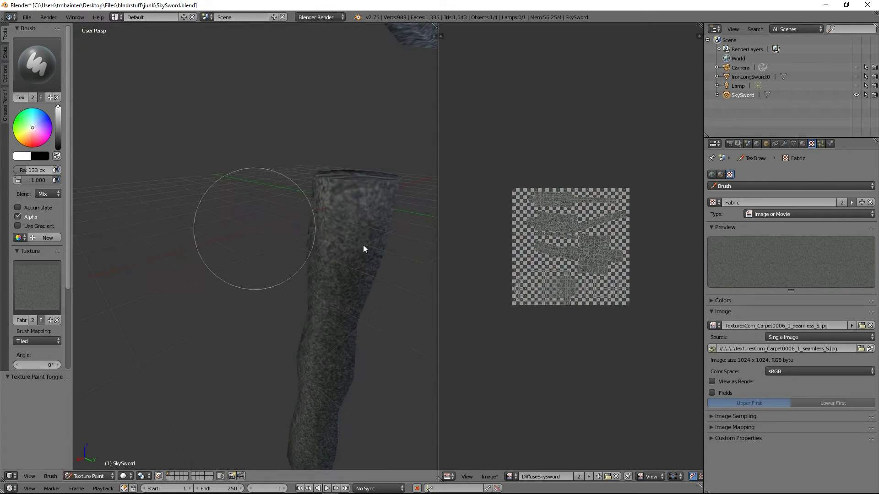
middle_drag(377, 323, 221, 188)
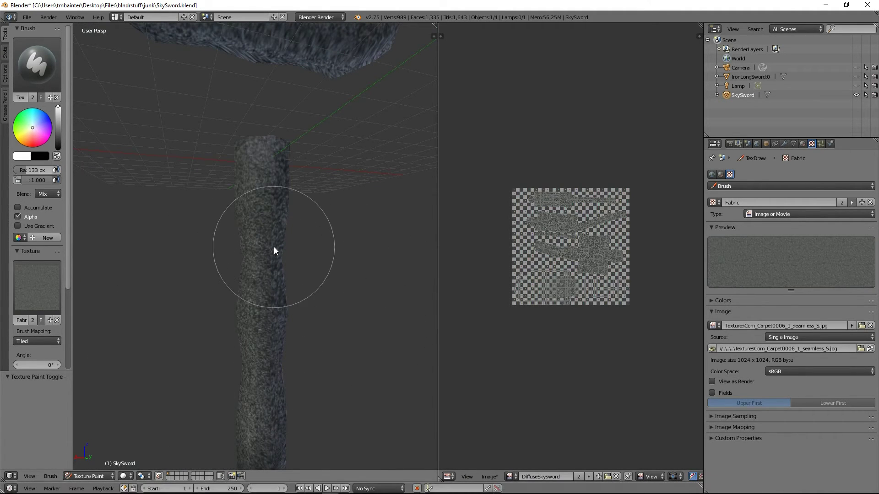
Step: Paint over the underside of the guard and the grip again with the fabric texture
middle_drag(287, 237, 319, 121)
mouse_move(319, 120)
mouse_down()
mouse_move(245, 131)
mouse_move(97, 126)
mouse_up()
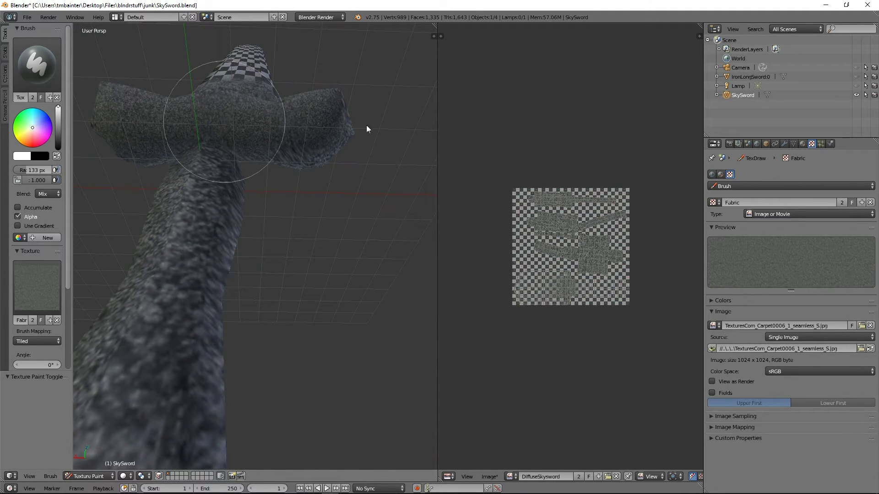
drag(194, 242, 188, 356)
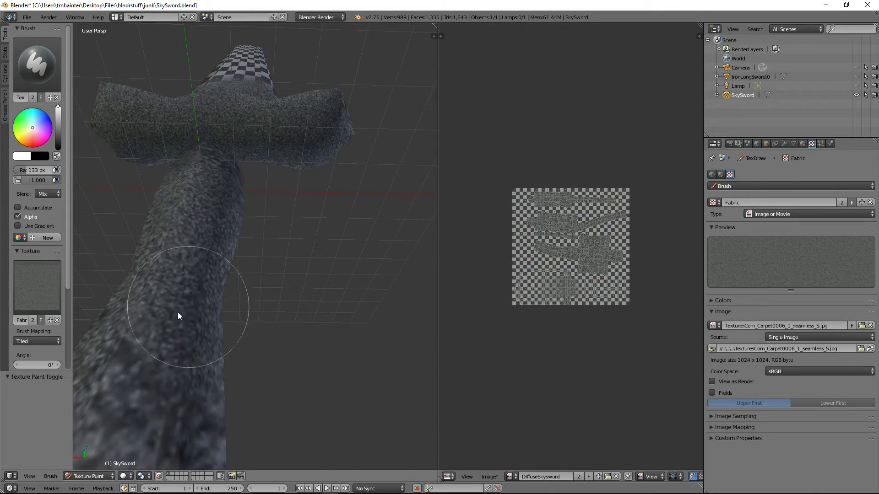
scroll(238, 262, down, 6)
middle_drag(237, 263, 249, 293)
scroll(249, 293, up, 7)
scroll(268, 372, up, 4)
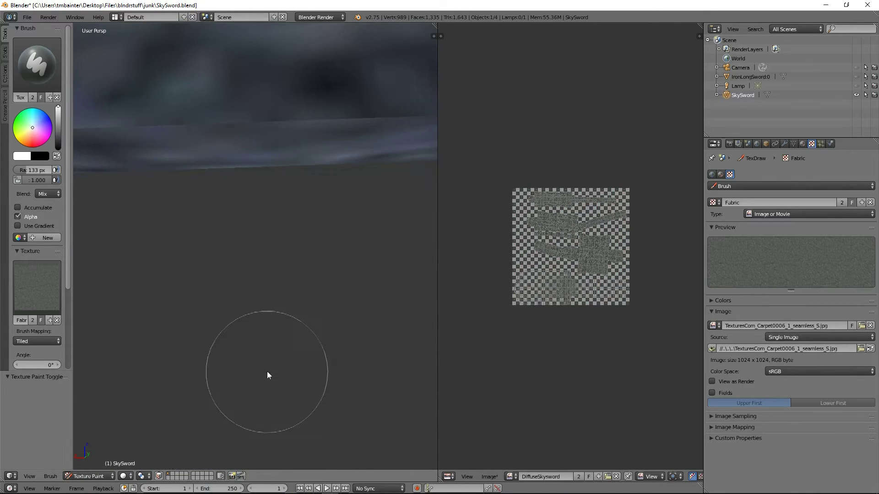
Step: Examine the guard and grip from several angles for areas the fabric texture has left blurred or uncovered
scroll(263, 360, down, 20)
scroll(241, 263, up, 8)
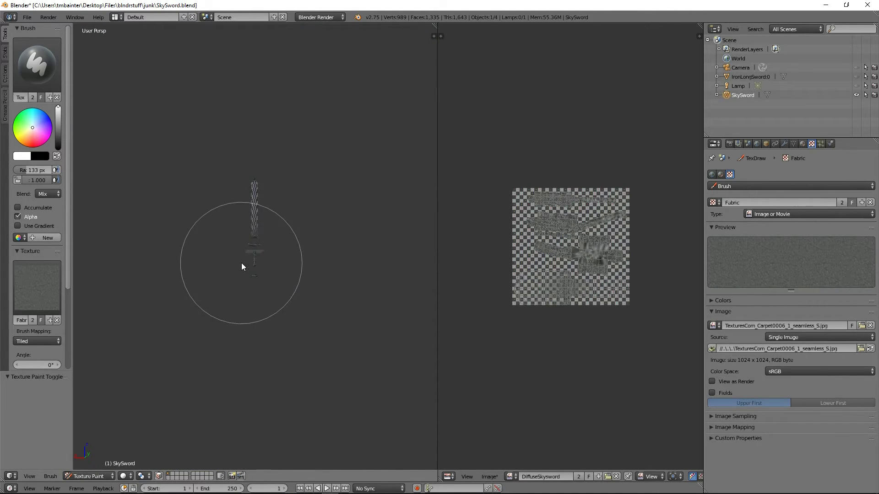
mouse_move(227, 260)
middle_down()
mouse_move(248, 296)
mouse_move(238, 261)
middle_up()
mouse_move(242, 342)
middle_down()
mouse_move(257, 272)
mouse_move(276, 278)
mouse_move(243, 296)
mouse_move(225, 324)
middle_up()
middle_drag(248, 215, 163, 301)
middle_drag(169, 250, 229, 373)
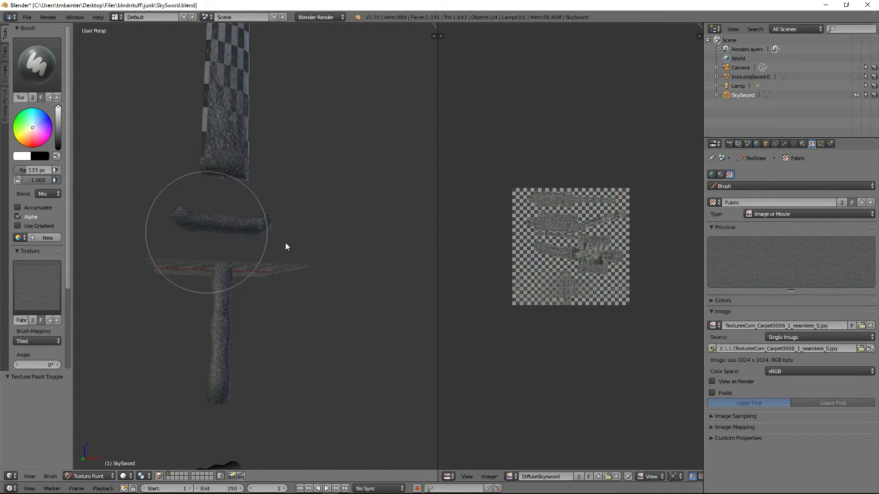
middle_drag(306, 338, 224, 359)
mouse_move(361, 368)
middle_down()
mouse_move(304, 323)
mouse_move(392, 441)
middle_up()
Step: Paint the fabric texture over the remaining blurred areas on the guard's underside and ends
mouse_move(345, 207)
middle_down()
mouse_move(241, 231)
mouse_move(176, 428)
middle_up()
middle_drag(251, 123, 253, 133)
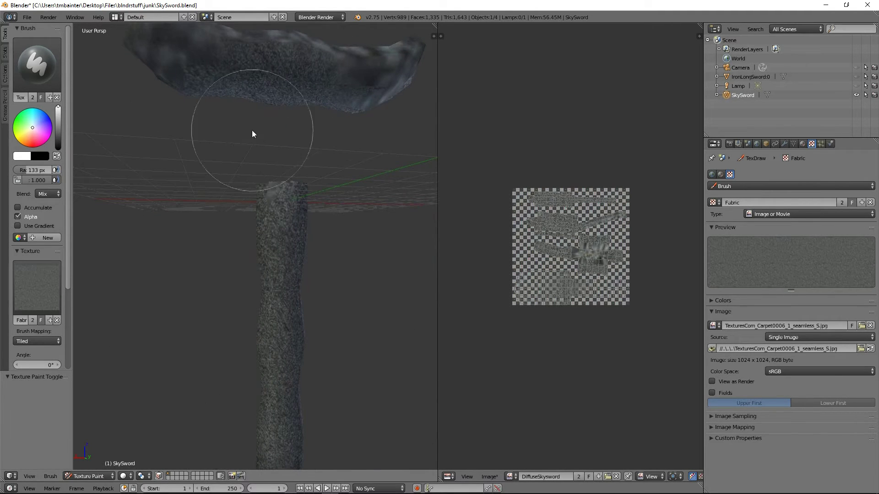
mouse_move(400, 81)
middle_down()
mouse_move(314, 127)
mouse_move(367, 141)
middle_up()
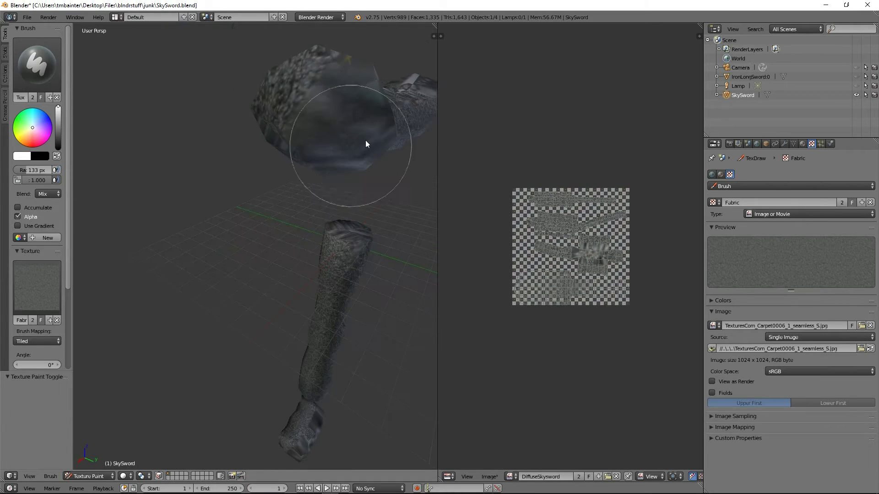
mouse_move(330, 112)
middle_down()
mouse_move(266, 108)
mouse_move(259, 138)
mouse_move(133, 243)
mouse_move(298, 148)
mouse_move(228, 144)
mouse_move(254, 138)
middle_up()
mouse_move(361, 178)
middle_down()
mouse_move(169, 172)
mouse_move(173, 155)
mouse_move(126, 155)
mouse_move(122, 98)
mouse_move(304, 159)
mouse_move(176, 53)
mouse_move(199, 37)
mouse_move(273, 120)
mouse_move(131, 108)
mouse_move(255, 122)
mouse_move(255, 165)
mouse_move(360, 443)
mouse_move(286, 155)
mouse_move(220, 139)
mouse_move(249, 138)
mouse_move(211, 192)
mouse_move(304, 206)
mouse_move(276, 205)
mouse_move(269, 183)
mouse_move(239, 200)
mouse_move(116, 171)
mouse_move(143, 163)
mouse_move(272, 237)
mouse_move(261, 266)
mouse_move(314, 304)
mouse_move(253, 243)
mouse_move(272, 259)
mouse_move(296, 191)
mouse_move(306, 281)
middle_up()
mouse_move(173, 361)
middle_down()
mouse_move(265, 358)
mouse_move(196, 337)
mouse_move(304, 363)
mouse_move(249, 394)
mouse_move(326, 389)
mouse_move(314, 383)
mouse_move(304, 337)
mouse_move(320, 361)
mouse_move(349, 325)
mouse_move(304, 365)
middle_up()
mouse_move(242, 261)
middle_down()
mouse_move(311, 149)
mouse_move(319, 318)
mouse_move(281, 188)
mouse_move(262, 243)
middle_up()
Step: Turn on face selection masking for painting and select all of the sword's faces
click(159, 476)
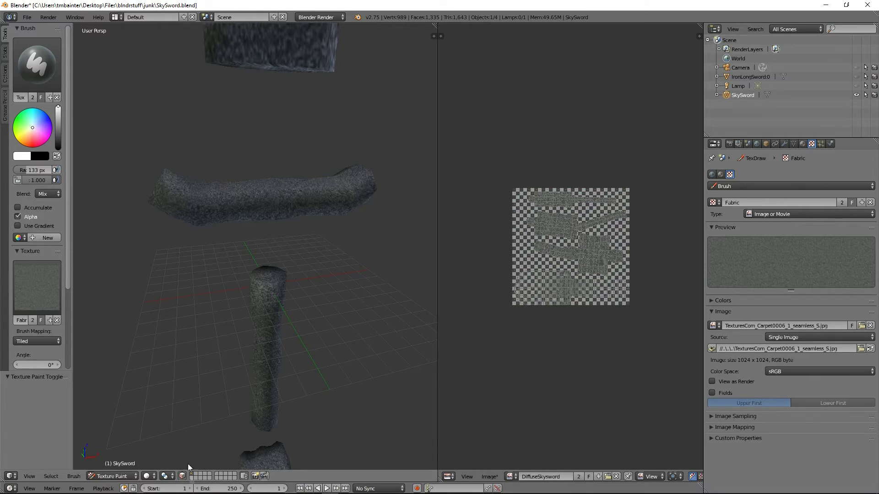
middle_drag(289, 266, 268, 257)
right_click(257, 194)
middle_drag(268, 178, 302, 194)
key(a)
scroll(303, 215, down, 5)
key(alt+z)
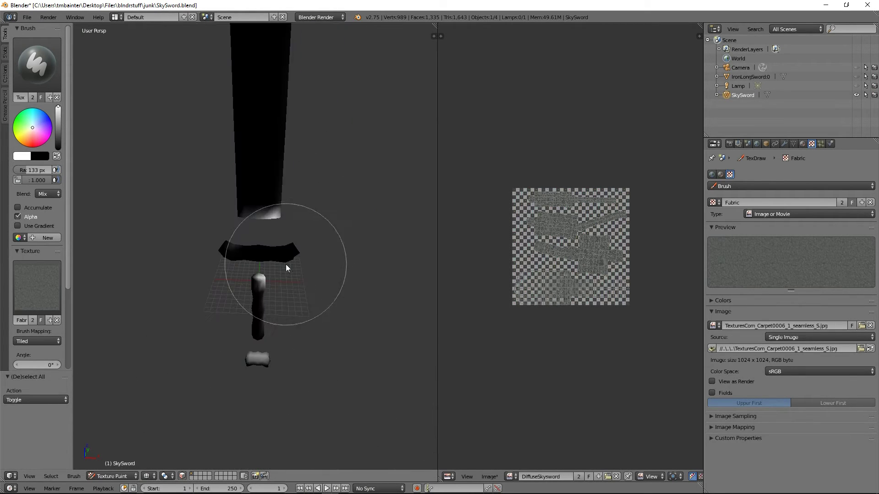
key(alt+z)
Step: Deselect the guard, grip and pommel with circle select so that painting affects only the blade
key(c)
mouse_move(249, 254)
mouse_down()
mouse_move(298, 254)
mouse_move(254, 249)
mouse_move(232, 309)
mouse_move(255, 310)
mouse_move(245, 336)
mouse_move(275, 342)
mouse_move(264, 315)
mouse_up()
mouse_move(265, 318)
middle_down()
mouse_move(221, 303)
mouse_move(93, 292)
mouse_move(201, 255)
middle_up()
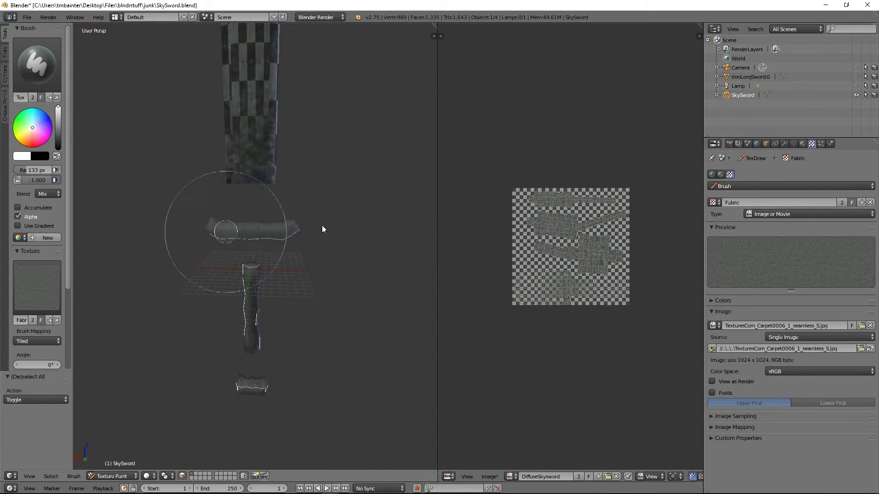
mouse_move(322, 228)
middle_down()
mouse_move(255, 249)
mouse_move(261, 325)
mouse_move(246, 344)
middle_up()
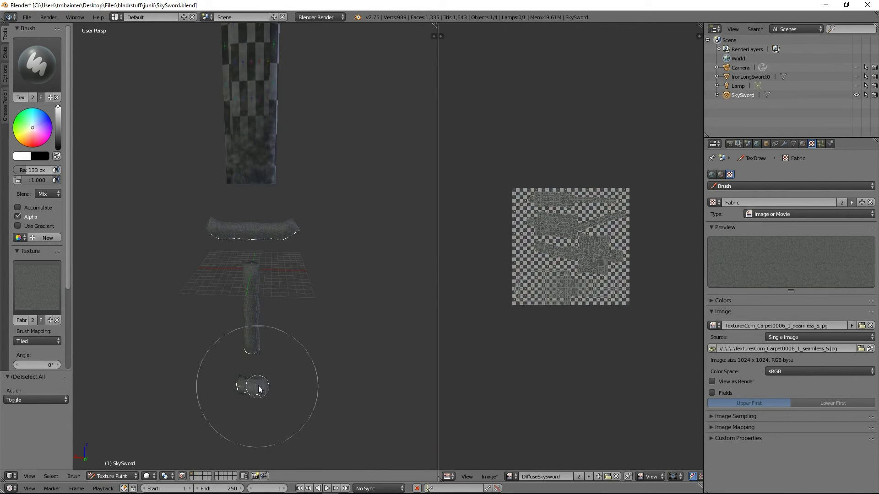
middle_drag(297, 355, 353, 241)
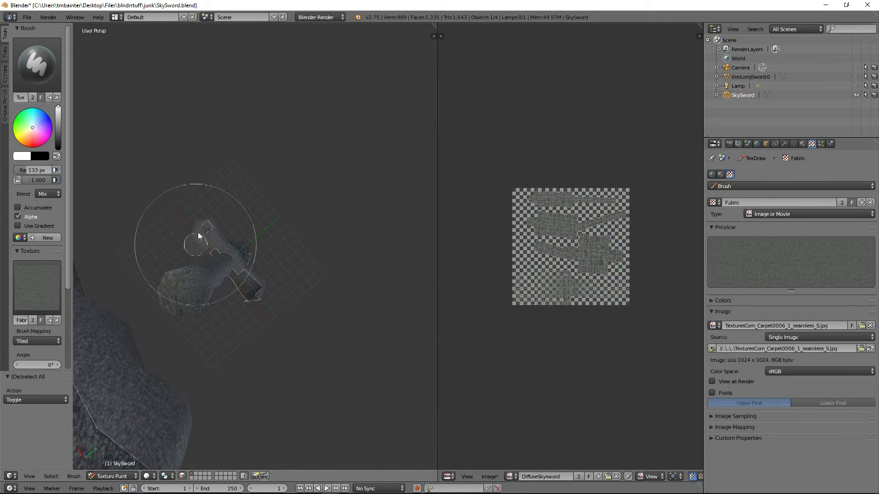
scroll(274, 302, down, 3)
mouse_move(211, 304)
middle_down()
mouse_move(240, 303)
mouse_move(209, 245)
mouse_move(281, 173)
mouse_move(257, 227)
mouse_move(253, 182)
mouse_move(268, 118)
mouse_move(248, 108)
mouse_move(242, 174)
middle_up()
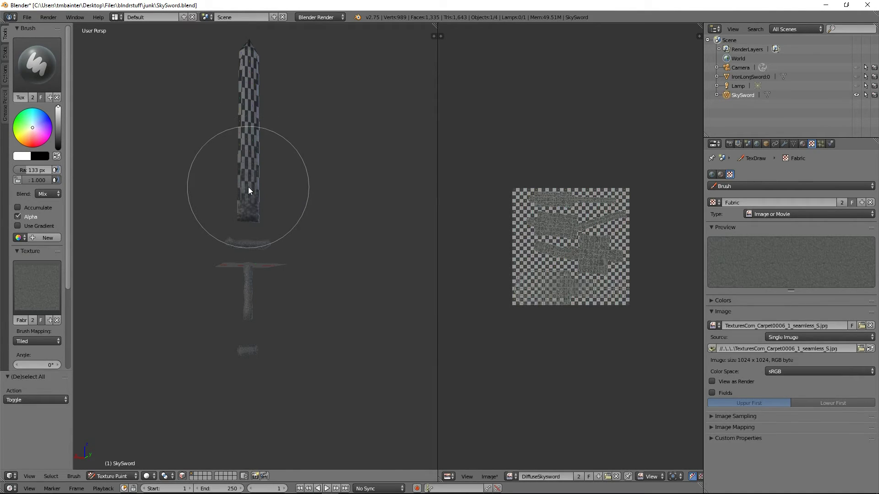
Step: Switch the brush texture to Metal and paint one face of the blade from its base upwards
scroll(258, 172, up, 3)
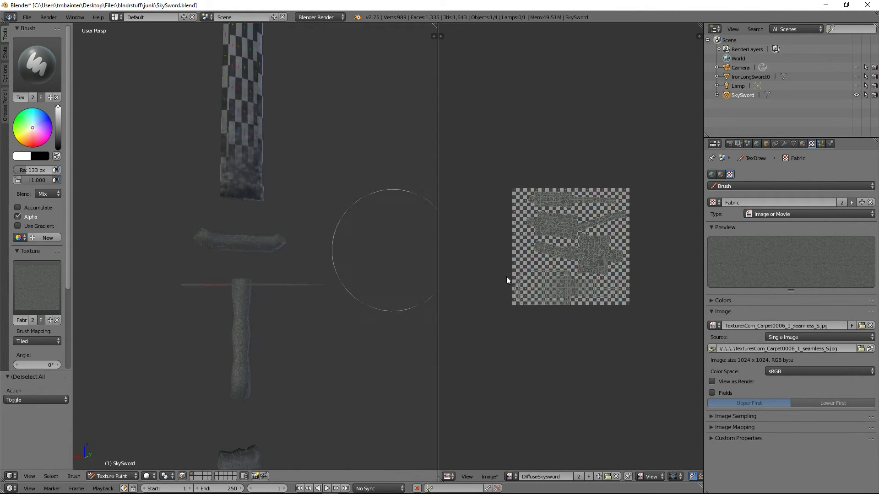
click(713, 202)
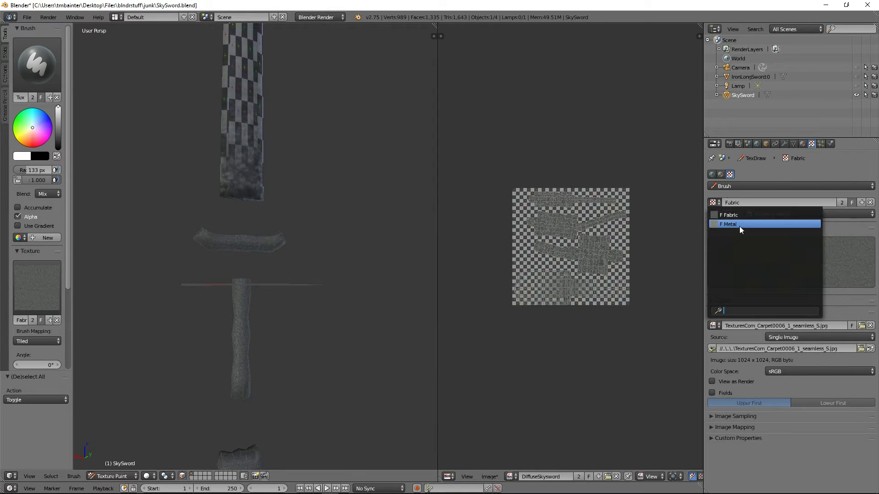
click(729, 224)
middle_drag(284, 160, 255, 217)
drag(238, 95, 240, 62)
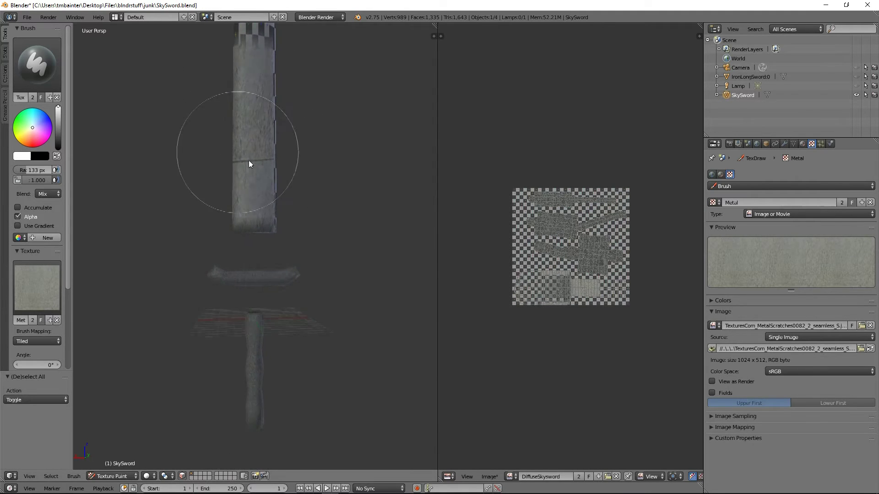
shift+middle_drag(257, 176, 284, 259)
mouse_move(299, 293)
mouse_down()
mouse_move(291, 167)
mouse_move(259, 33)
mouse_up()
shift+middle_drag(282, 205, 286, 339)
drag(268, 141, 259, 32)
Step: Paint the metal texture over the rest of the blade's broad faces
scroll(283, 151, up, 1)
middle_drag(272, 185, 297, 187)
scroll(298, 187, up, 4)
shift+middle_drag(305, 356, 215, 210)
scroll(214, 192, up, 2)
middle_drag(214, 165, 330, 199)
scroll(233, 183, down, 3)
middle_drag(197, 213, 270, 358)
mouse_move(270, 357)
mouse_down()
mouse_move(243, 80)
mouse_move(298, 339)
mouse_move(218, 358)
mouse_move(260, 281)
mouse_up()
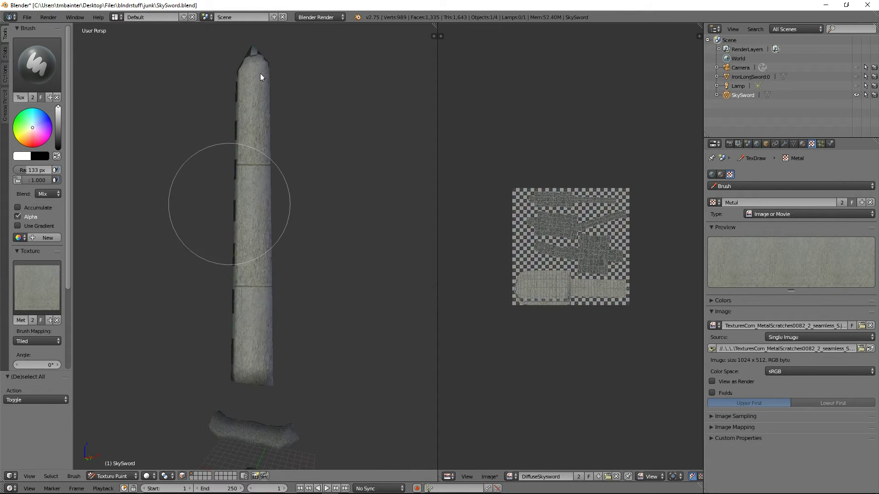
Step: Paint the metal texture along the blade's uncovered side edges
middle_drag(210, 378, 292, 375)
middle_drag(267, 211, 298, 288)
scroll(256, 291, up, 5)
middle_drag(238, 257, 264, 202)
scroll(264, 202, down, 6)
scroll(247, 267, up, 6)
middle_drag(262, 333, 399, 319)
scroll(301, 332, down, 4)
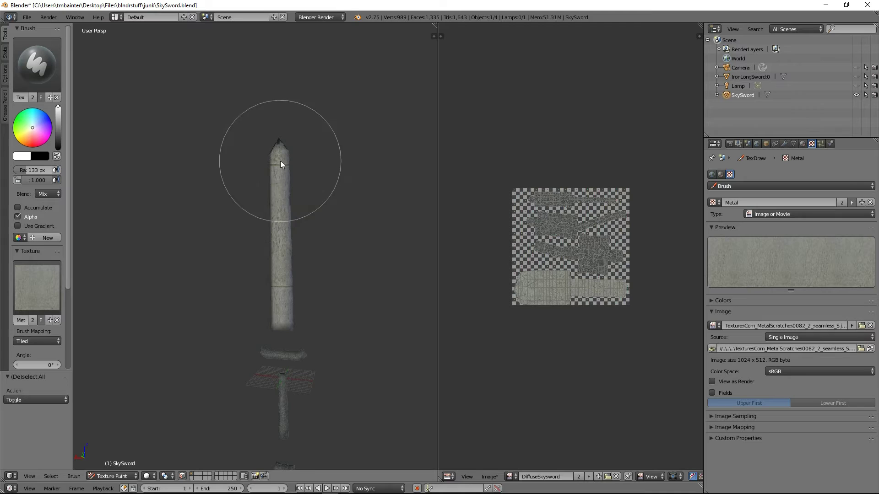
Step: Paint the blade's pointed tip with the metal texture from all sides
middle_drag(297, 176, 268, 256)
scroll(268, 257, up, 4)
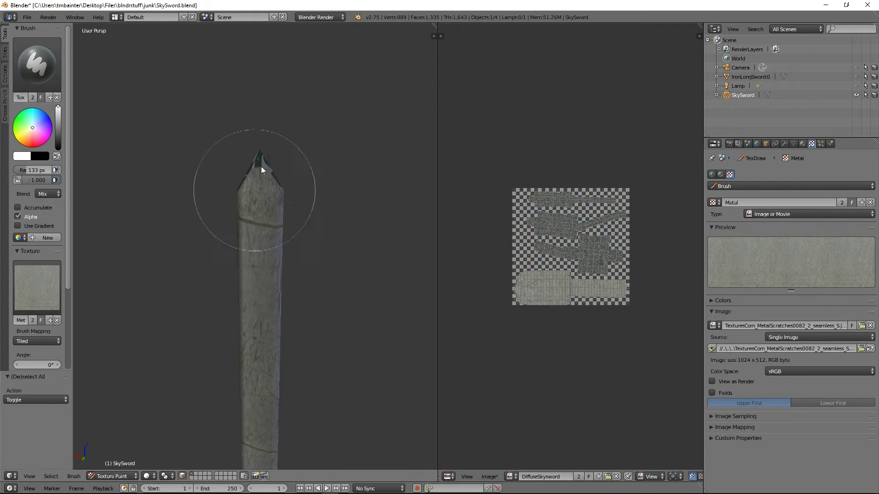
middle_drag(276, 174, 229, 210)
mouse_move(211, 149)
middle_down()
mouse_move(287, 183)
mouse_move(302, 228)
mouse_move(235, 225)
mouse_move(304, 131)
mouse_move(301, 180)
mouse_move(159, 178)
middle_up()
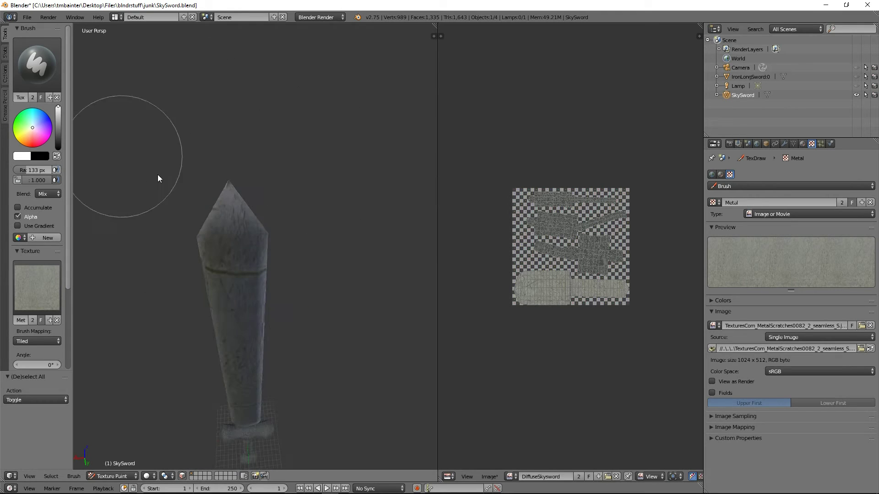
mouse_move(267, 273)
middle_down()
mouse_move(434, 360)
mouse_move(320, 281)
mouse_move(382, 302)
mouse_move(285, 286)
mouse_move(330, 231)
mouse_move(279, 406)
mouse_move(270, 256)
mouse_move(243, 281)
mouse_move(261, 287)
mouse_move(270, 275)
mouse_move(310, 275)
mouse_move(225, 306)
mouse_move(289, 262)
mouse_move(329, 253)
mouse_move(253, 289)
mouse_move(294, 286)
mouse_move(293, 257)
mouse_move(256, 275)
mouse_move(290, 317)
mouse_move(263, 372)
mouse_move(289, 400)
mouse_move(257, 330)
mouse_move(294, 346)
mouse_move(263, 319)
mouse_move(263, 304)
mouse_move(186, 241)
mouse_move(206, 269)
mouse_move(296, 196)
mouse_move(274, 147)
mouse_move(261, 180)
middle_up()
mouse_move(244, 120)
middle_down()
mouse_move(246, 185)
mouse_move(330, 226)
mouse_move(271, 179)
mouse_move(324, 248)
mouse_move(258, 226)
mouse_move(292, 296)
middle_up()
mouse_move(298, 261)
middle_down()
mouse_move(326, 326)
mouse_move(295, 272)
mouse_move(269, 383)
mouse_move(319, 247)
middle_up()
scroll(307, 264, up, 4)
scroll(268, 382, down, 9)
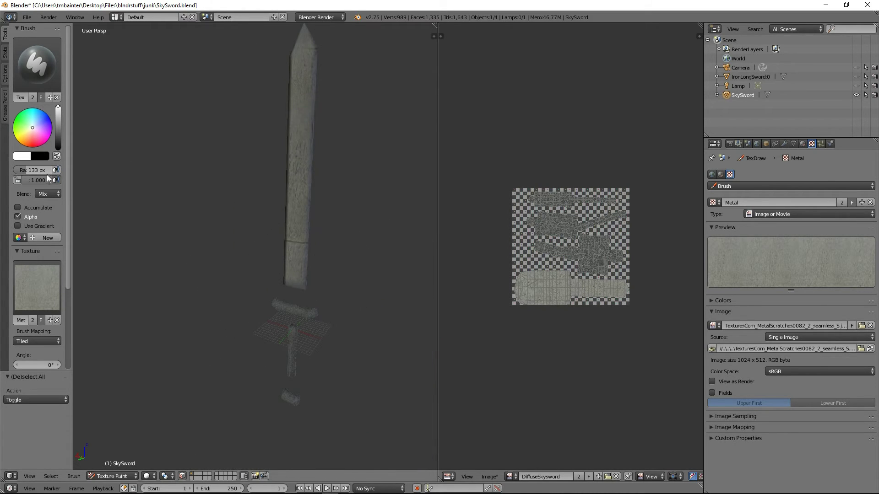
Step: Go over the blade's seam lines again with the metal texture
mouse_move(39, 179)
mouse_down()
mouse_move(21, 179)
mouse_move(51, 179)
mouse_up()
mouse_move(338, 228)
mouse_down()
mouse_move(271, 219)
mouse_move(297, 232)
mouse_move(309, 125)
mouse_up()
mouse_move(309, 130)
middle_down()
mouse_move(233, 216)
mouse_move(214, 147)
middle_up()
scroll(243, 211, down, 6)
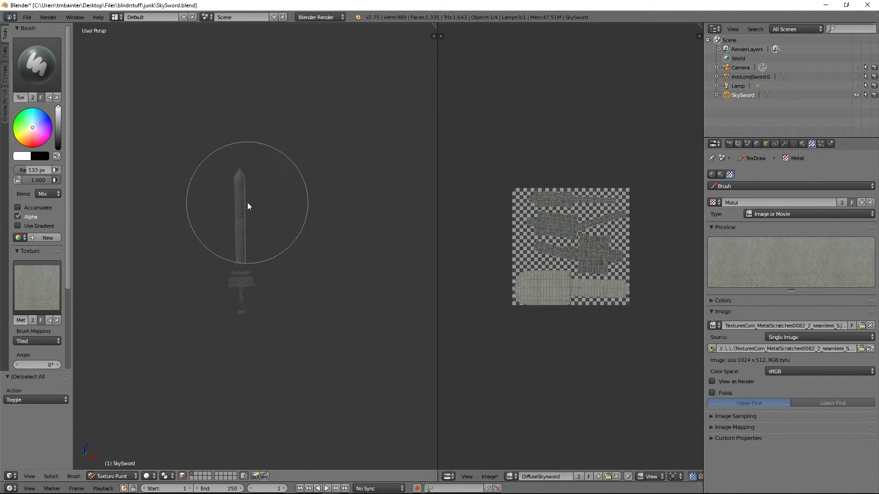
scroll(241, 218, up, 7)
middle_drag(234, 231, 289, 215)
scroll(297, 192, down, 5)
middle_drag(308, 173, 271, 173)
scroll(257, 210, up, 5)
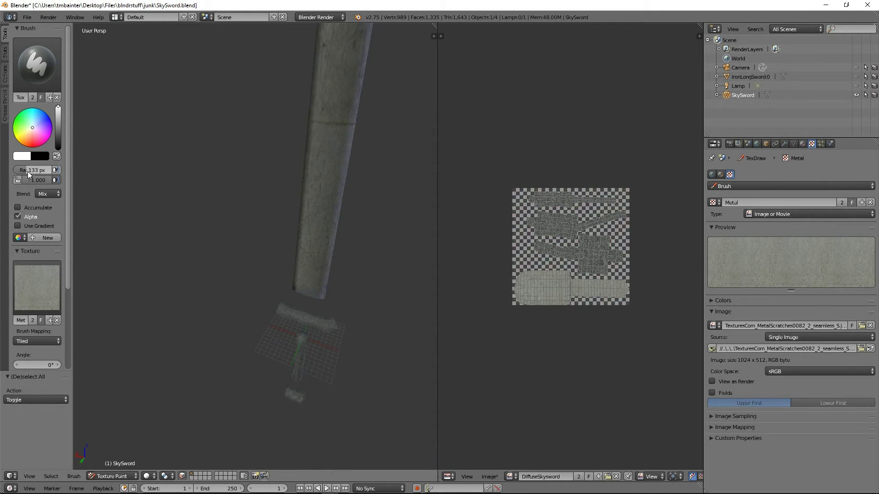
Step: Set the brush radius to 218 px and strength to 0.554, and blend the blade's seams with the metal texture
mouse_move(42, 182)
mouse_down()
mouse_move(20, 182)
mouse_move(57, 183)
mouse_move(39, 180)
mouse_up()
middle_drag(249, 225, 291, 164)
scroll(295, 164, down, 3)
scroll(275, 174, down, 2)
scroll(268, 179, up, 5)
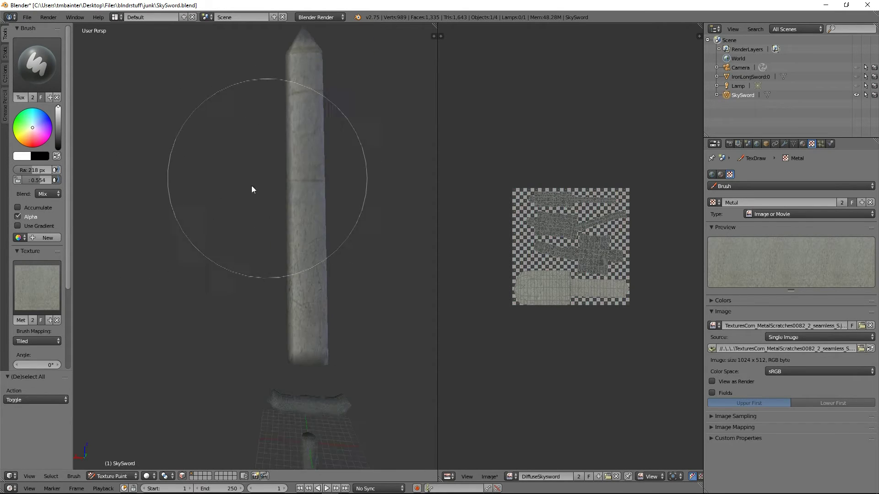
middle_drag(268, 357, 193, 332)
mouse_move(220, 279)
middle_down()
mouse_move(355, 270)
mouse_move(327, 178)
mouse_move(319, 222)
mouse_move(301, 222)
mouse_move(350, 216)
mouse_move(350, 239)
middle_up()
mouse_move(350, 239)
mouse_down()
mouse_move(371, 282)
mouse_move(331, 303)
mouse_move(293, 304)
mouse_up()
mouse_move(293, 305)
middle_down()
mouse_move(332, 304)
mouse_move(301, 301)
mouse_move(173, 324)
mouse_move(194, 340)
mouse_move(169, 314)
mouse_move(216, 262)
mouse_move(285, 276)
mouse_move(314, 163)
mouse_move(316, 215)
mouse_move(347, 289)
mouse_move(344, 311)
mouse_move(302, 208)
mouse_move(309, 263)
mouse_move(276, 277)
mouse_move(313, 208)
mouse_move(266, 219)
mouse_move(259, 355)
mouse_move(331, 338)
mouse_move(228, 341)
mouse_move(270, 255)
mouse_move(273, 272)
mouse_move(323, 275)
mouse_move(298, 280)
mouse_move(293, 257)
middle_up()
Step: Examine the painted image and the hilt up close for patches the fabric texture has not covered
scroll(625, 263, up, 8)
scroll(582, 215, down, 6)
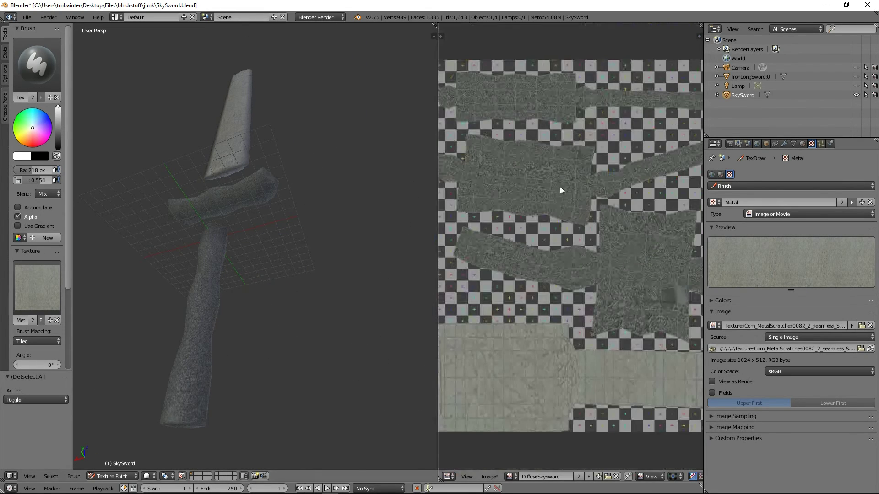
middle_drag(617, 229, 587, 231)
scroll(587, 232, up, 4)
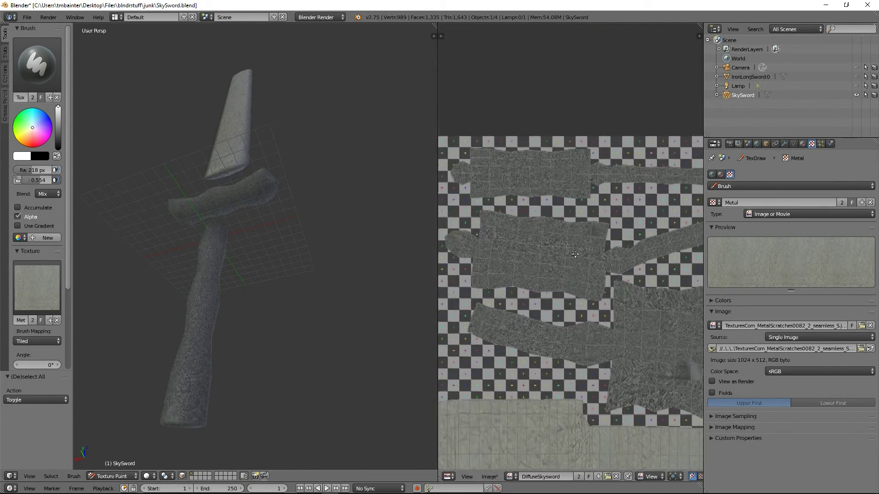
middle_drag(514, 222, 322, 52)
scroll(587, 53, down, 1)
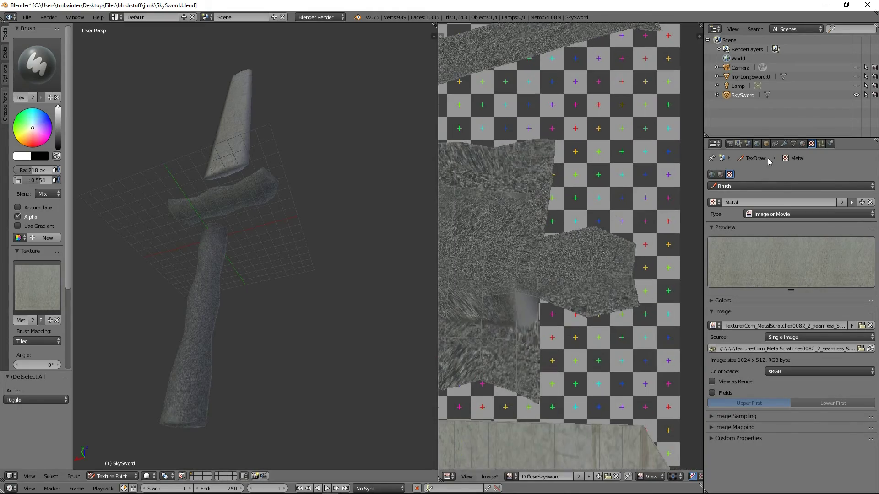
middle_drag(512, 361, 653, 321)
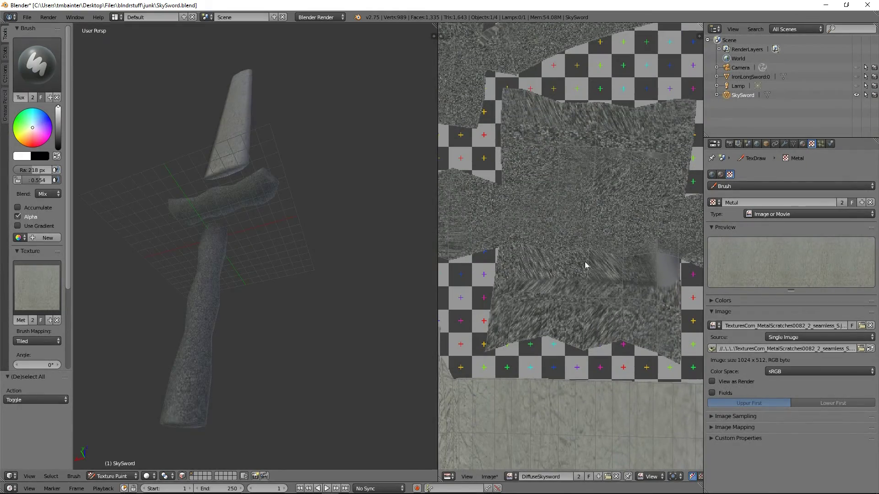
middle_drag(274, 421, 294, 333)
middle_drag(282, 323, 93, 346)
scroll(278, 325, down, 5)
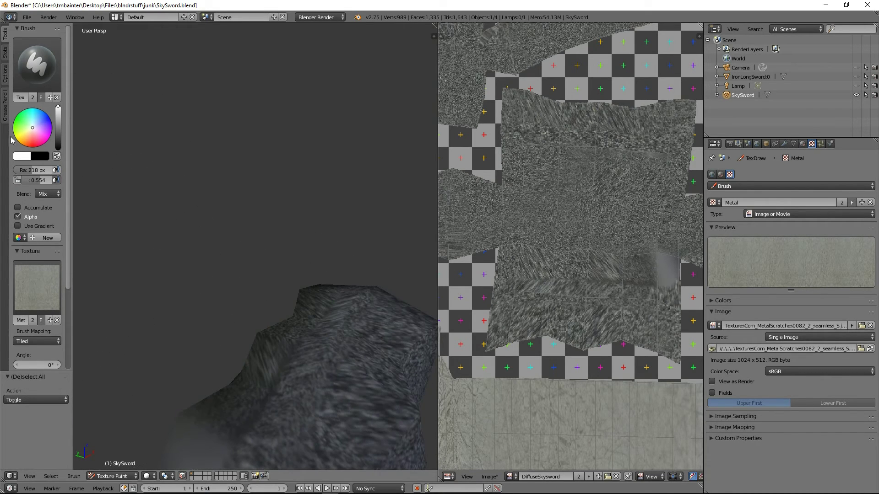
Step: Switch the brush texture back to Fabric and paint over the blurred patch on the hilt
click(37, 286)
click(41, 339)
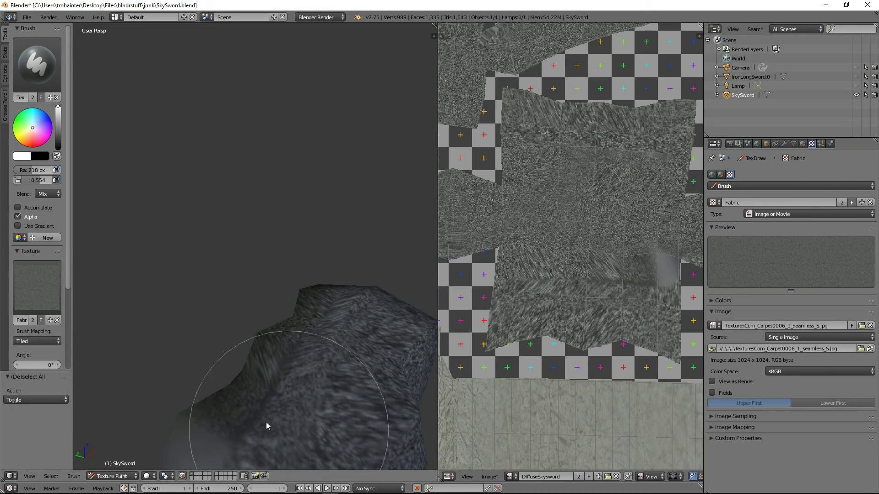
mouse_move(299, 323)
middle_down()
mouse_move(308, 375)
mouse_move(320, 364)
mouse_move(284, 312)
middle_up()
mouse_move(255, 261)
middle_down()
mouse_move(187, 283)
mouse_move(238, 303)
mouse_move(312, 162)
mouse_move(259, 231)
mouse_move(349, 309)
mouse_move(132, 344)
mouse_move(197, 308)
mouse_move(212, 350)
mouse_move(302, 301)
mouse_move(292, 276)
mouse_move(275, 316)
mouse_move(291, 138)
mouse_move(293, 290)
mouse_move(288, 230)
mouse_move(229, 169)
mouse_move(231, 229)
mouse_move(191, 183)
mouse_move(207, 158)
mouse_move(270, 159)
mouse_move(284, 163)
mouse_move(273, 196)
mouse_move(295, 173)
mouse_move(308, 194)
mouse_move(361, 194)
mouse_move(308, 153)
mouse_move(283, 186)
mouse_move(345, 133)
mouse_move(328, 156)
mouse_move(276, 293)
mouse_move(265, 212)
mouse_move(261, 257)
mouse_move(331, 329)
mouse_move(309, 196)
mouse_move(244, 186)
middle_up()
scroll(485, 278, down, 4)
scroll(297, 309, down, 3)
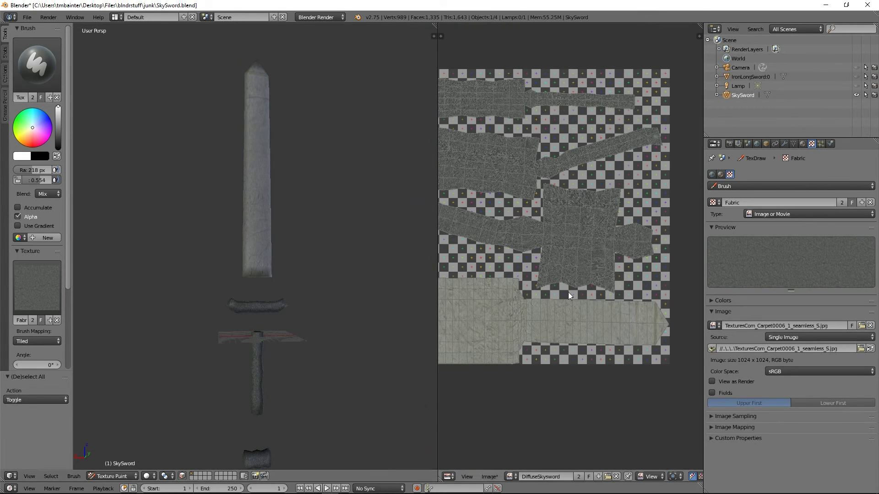
Step: Save the painted texture image as DiffuseSkysword.png in the junk folder
scroll(576, 293, up, 2)
scroll(583, 308, down, 3)
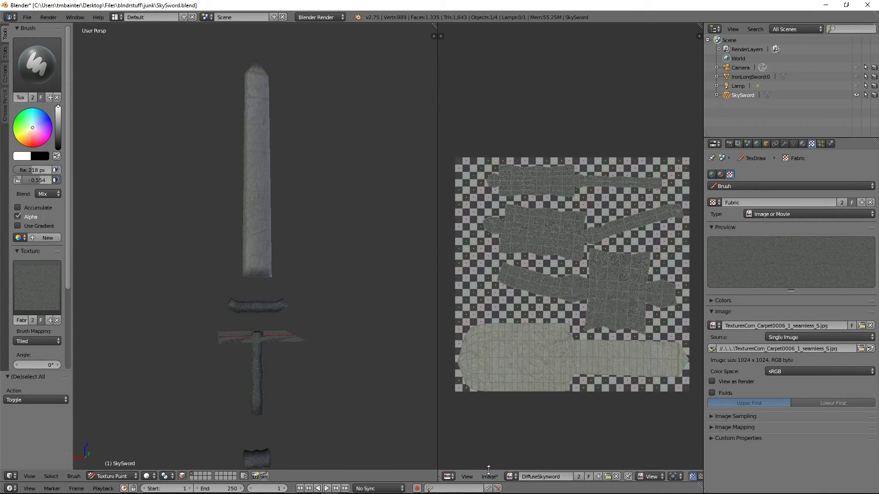
click(494, 478)
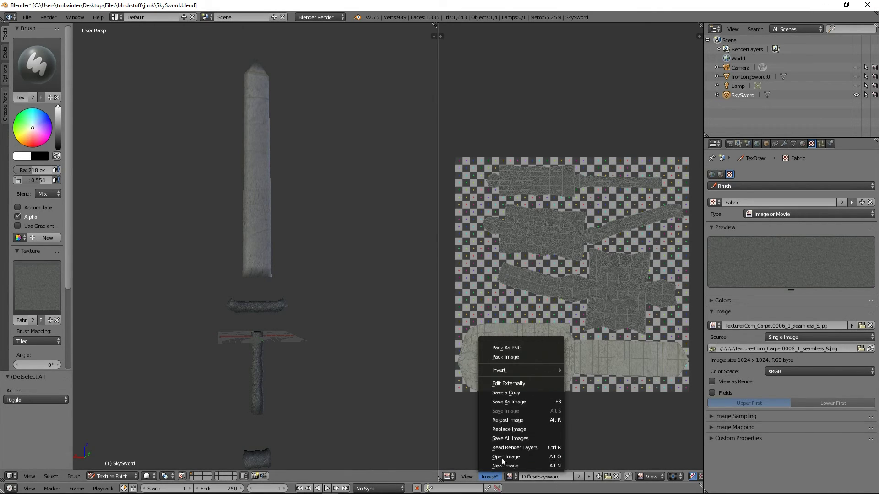
click(530, 403)
click(154, 52)
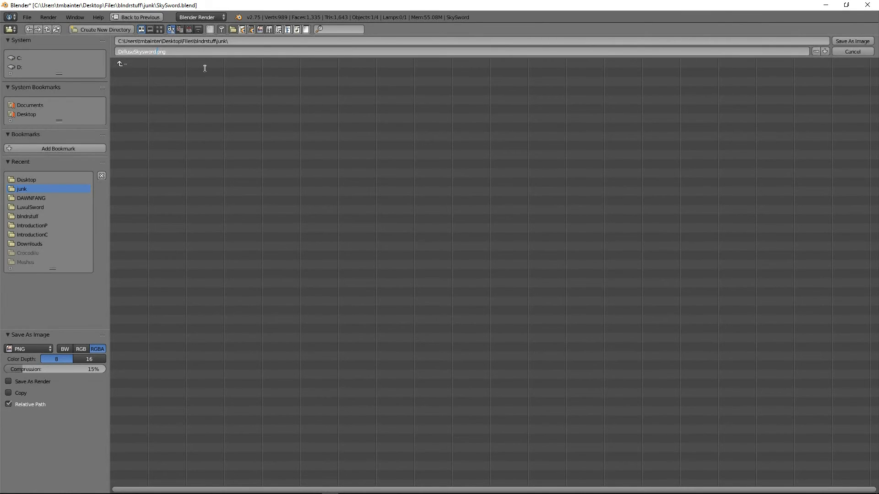
click(860, 41)
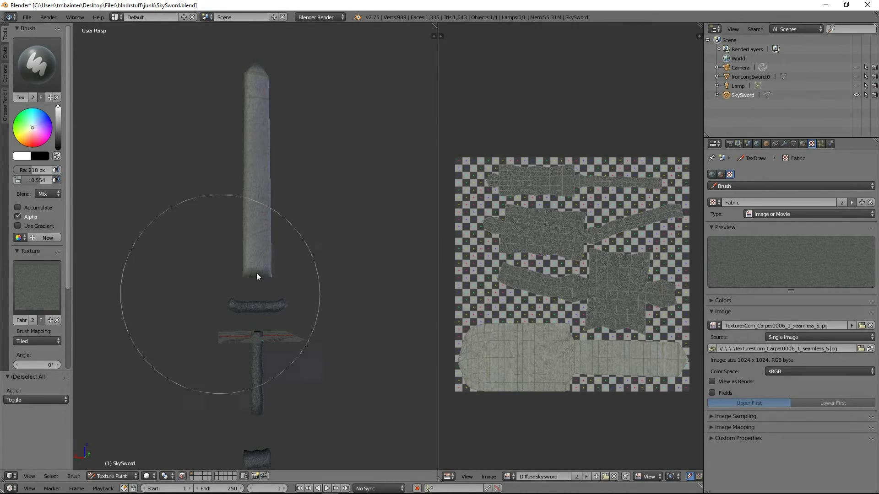
Step: Inspect the painted sword from several sides and switch it from Texture Paint to Object Mode
middle_drag(277, 265, 289, 133)
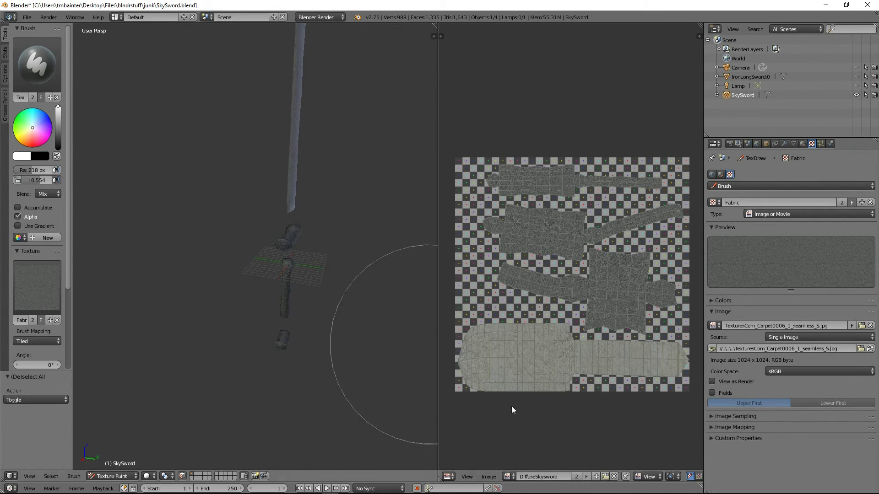
middle_drag(430, 402, 110, 435)
middle_drag(222, 184, 281, 365)
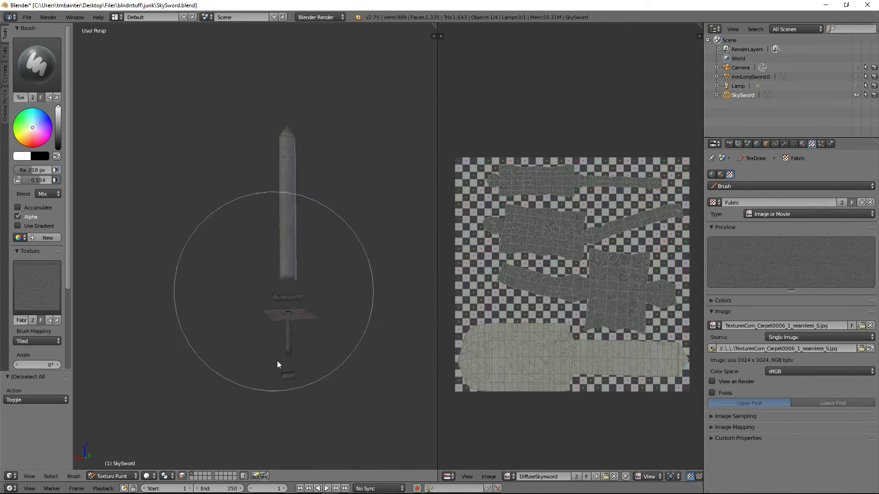
click(115, 476)
click(117, 463)
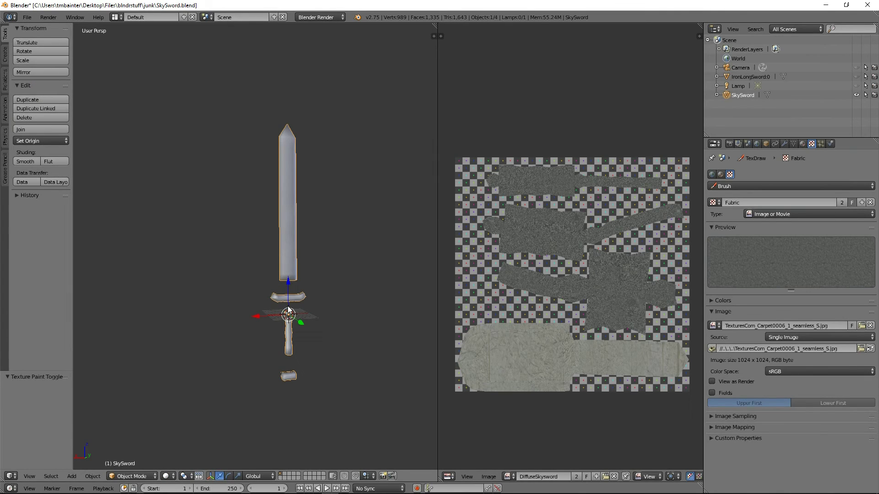
Step: Enter Edit Mode on SkySword, select the whole grip mesh and move it up 4.922 along Z to meet the guard
key(Tab)
scroll(300, 293, up, 5)
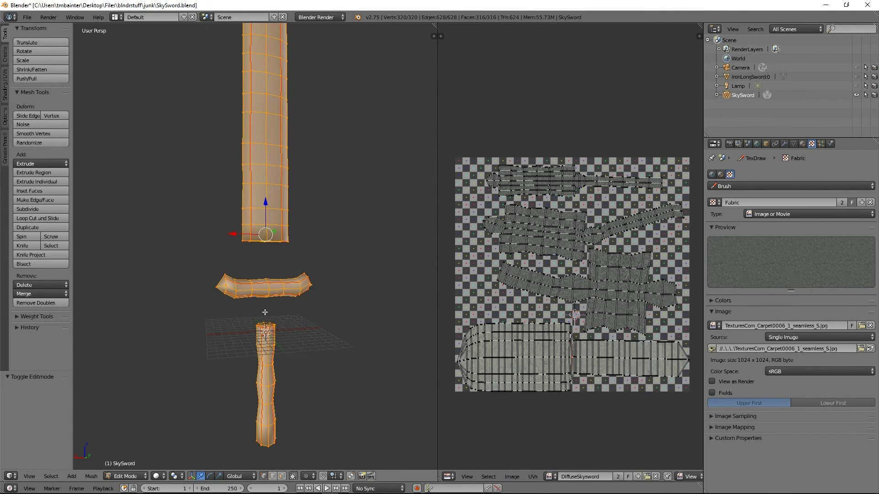
middle_drag(264, 313, 259, 308)
right_click(233, 326)
key(ctrl+KP_Add)
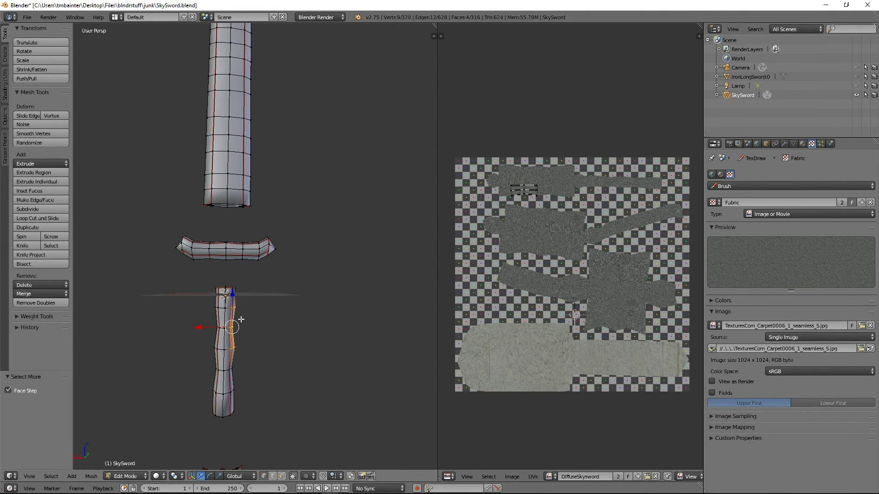
key(ctrl+KP_Add)
key(ctrl+KP_Add)
key(ctrl+KP_Add)
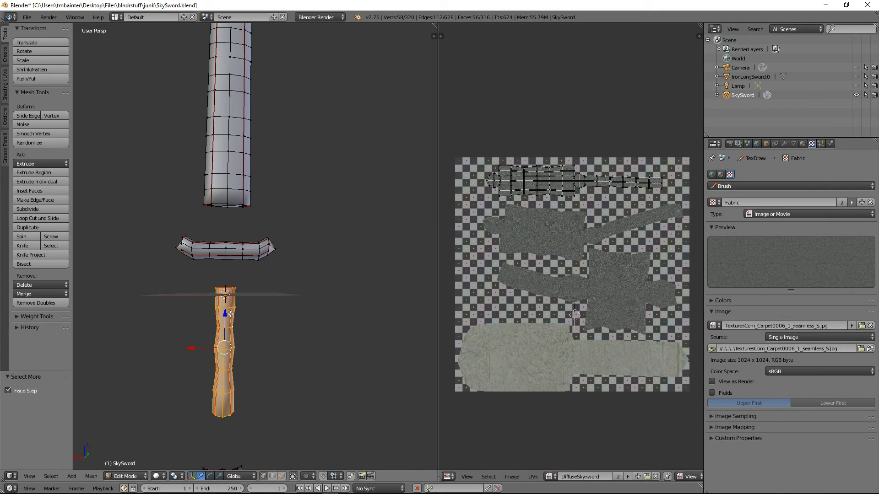
drag(227, 313, 234, 274)
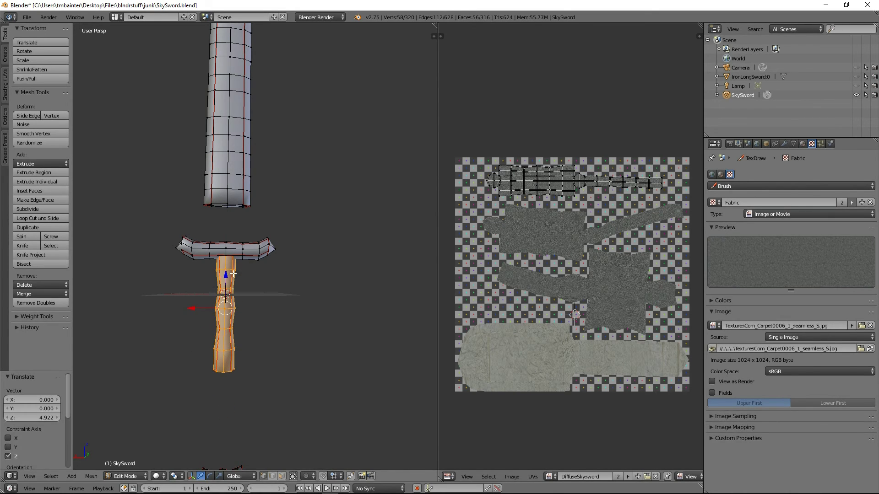
Step: Select the whole blade mesh and move it -6.035 along Z so it sits on the guard
right_click(219, 187)
key(ctrl+KP_Add)
key(ctrl+KP_Add)
key(ctrl+KP_Add)
key(ctrl+KP_Add)
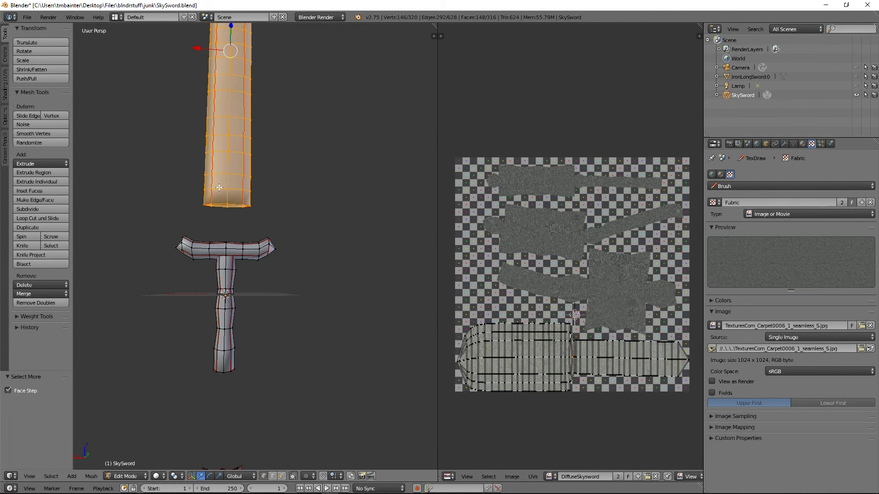
scroll(248, 187, down, 2)
middle_drag(248, 187, 248, 215)
drag(240, 87, 249, 112)
Step: Select the whole pommel mesh and move it up about 12.32 along Z onto the lower end of the grip
shift+middle_drag(272, 298, 283, 225)
right_click(239, 347)
right_click(246, 336)
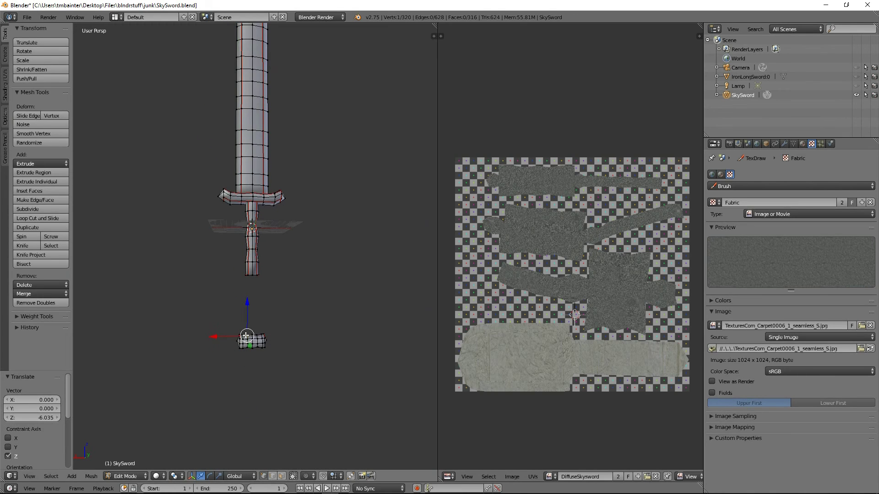
key(ctrl+KP_Add)
key(ctrl+KP_Add)
key(ctrl+KP_Add)
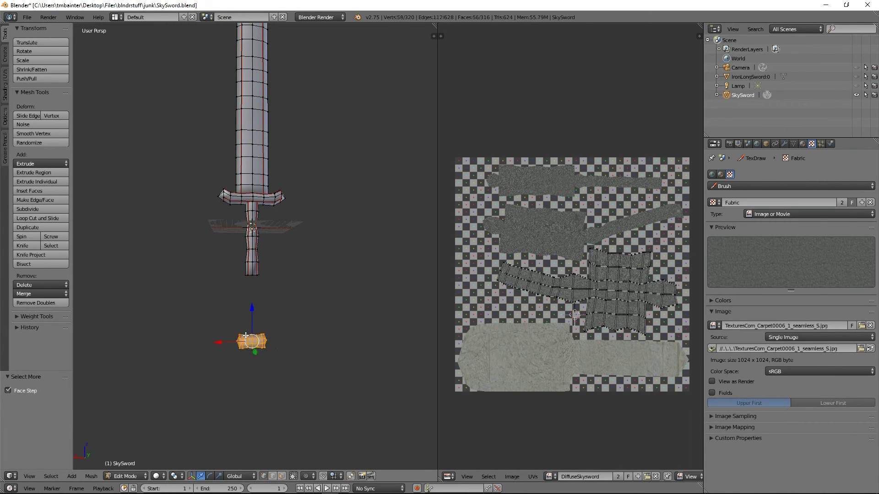
key(g)
key(z)
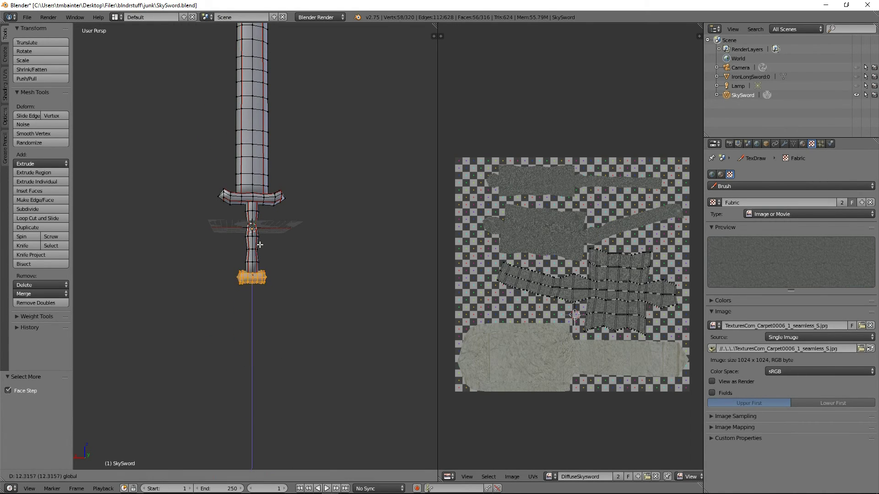
click(260, 245)
Step: Return the reassembled SkySword to Object Mode and unhide the IronLongSword:0 reference object
scroll(261, 250, up, 8)
middle_drag(267, 284, 288, 183)
scroll(292, 289, down, 8)
key(Tab)
click(856, 76)
Step: Compare SkySword's blade, guard, grip and pommel with the overlapping IronLongSword:0 reference from several sides
middle_drag(372, 261, 289, 246)
scroll(287, 238, up, 5)
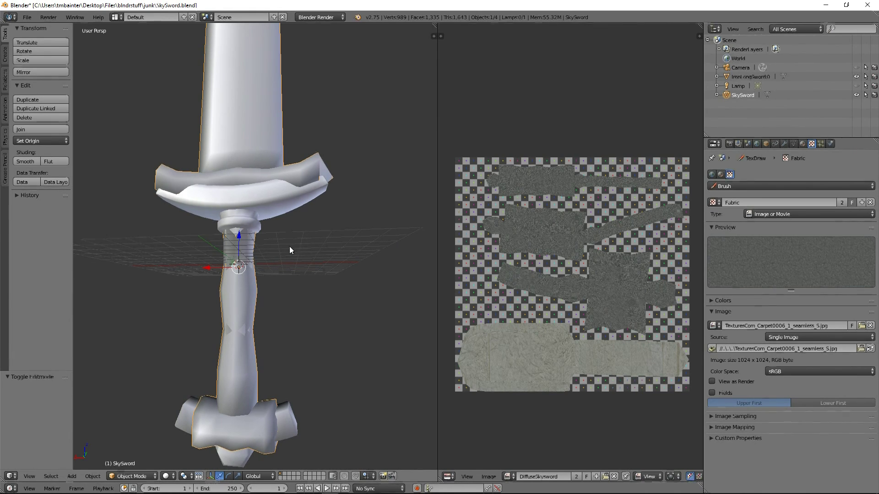
middle_drag(268, 218, 289, 247)
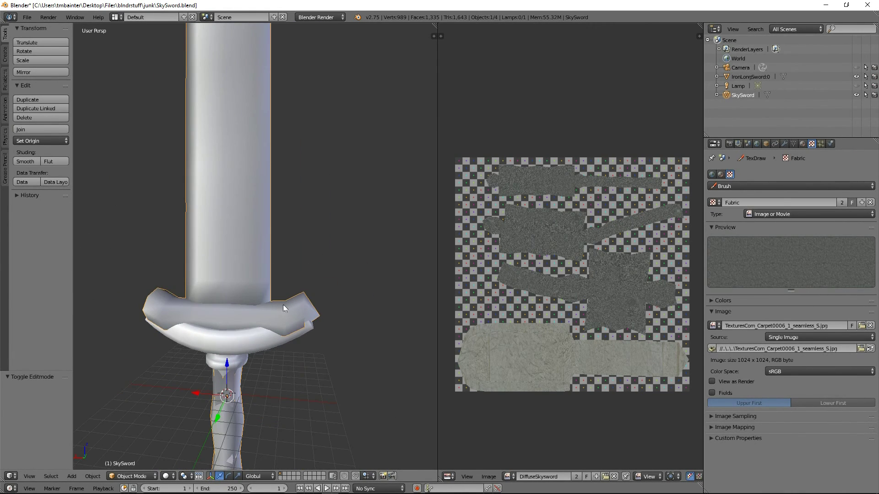
middle_drag(284, 356, 221, 274)
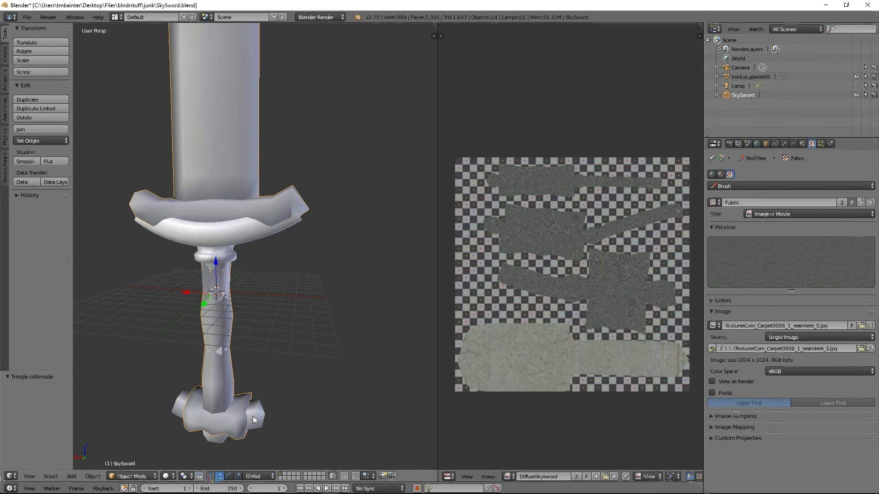
middle_drag(246, 337, 248, 284)
scroll(250, 287, down, 3)
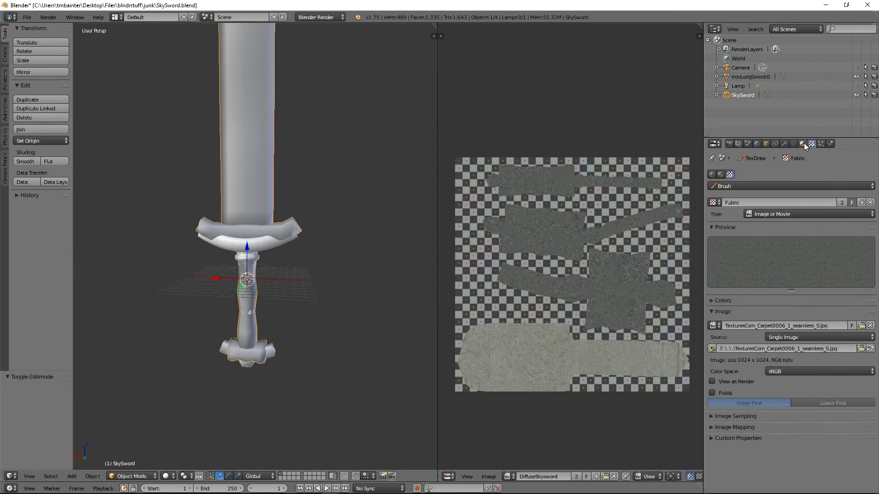
middle_drag(314, 255, 312, 277)
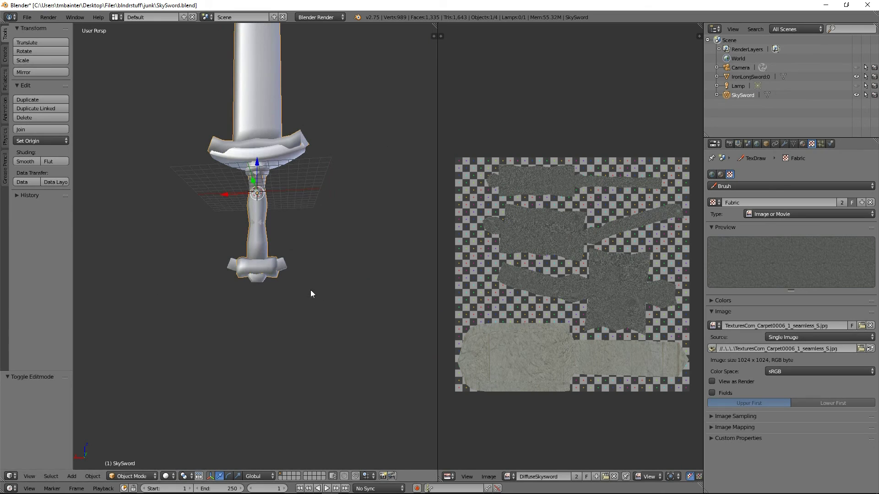
middle_drag(161, 173, 255, 182)
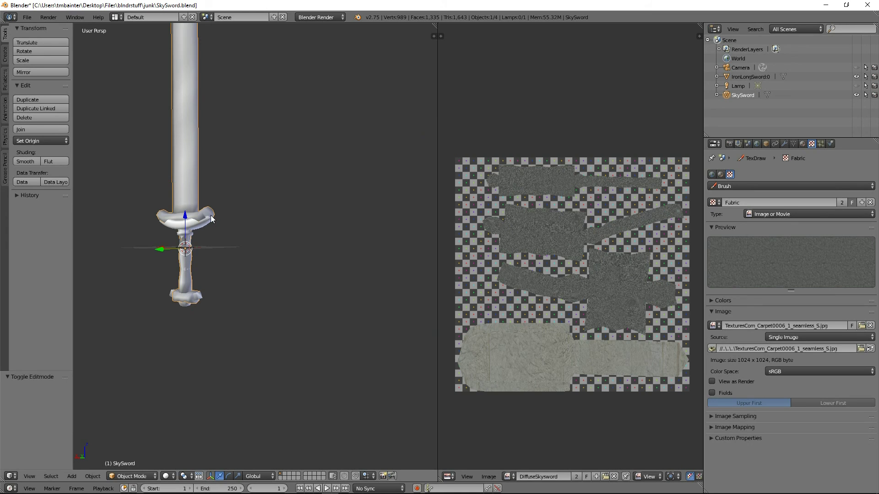
middle_drag(217, 194, 245, 191)
scroll(270, 190, up, 5)
middle_drag(271, 193, 251, 218)
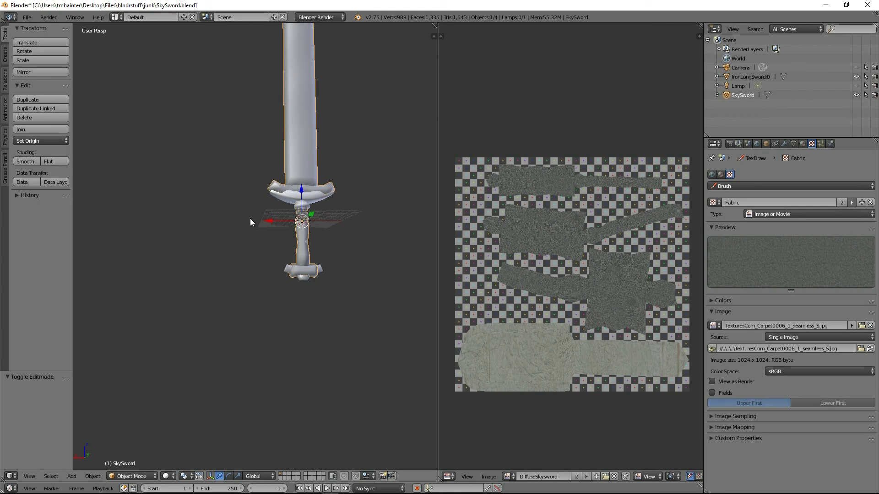
middle_drag(258, 218, 284, 249)
mouse_move(291, 151)
middle_down()
mouse_move(294, 185)
mouse_move(206, 144)
mouse_move(210, 172)
mouse_move(300, 164)
mouse_move(288, 161)
middle_up()
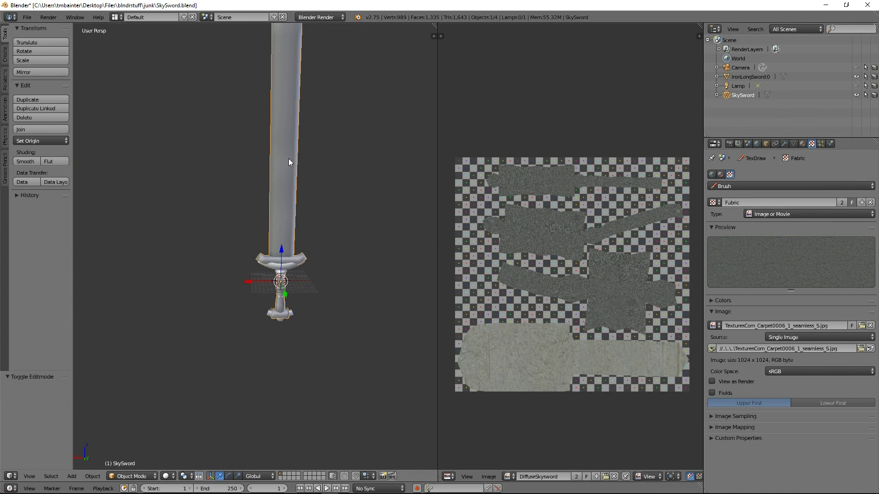